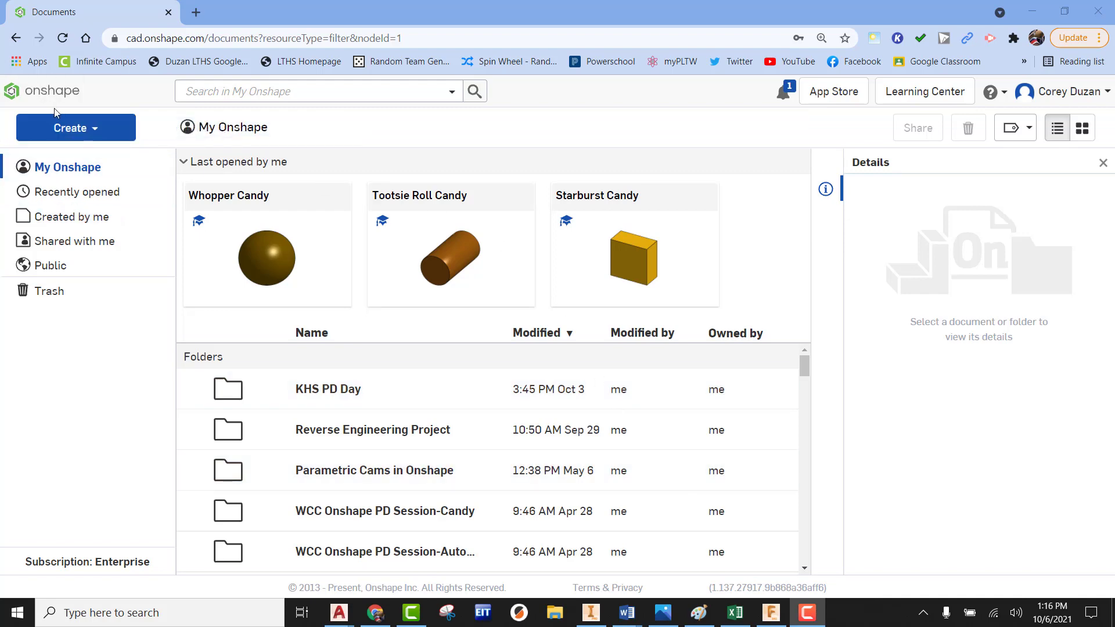
Step: Create a new Onshape document titled 'M&M Candy'
left_click(65, 129)
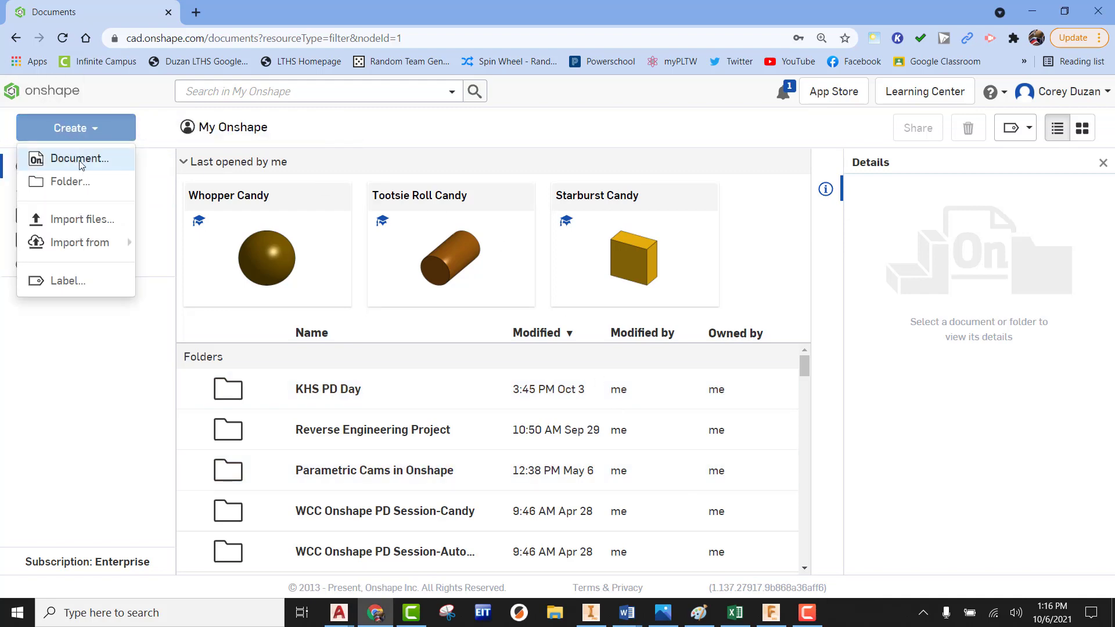
left_click(73, 159)
type("m")
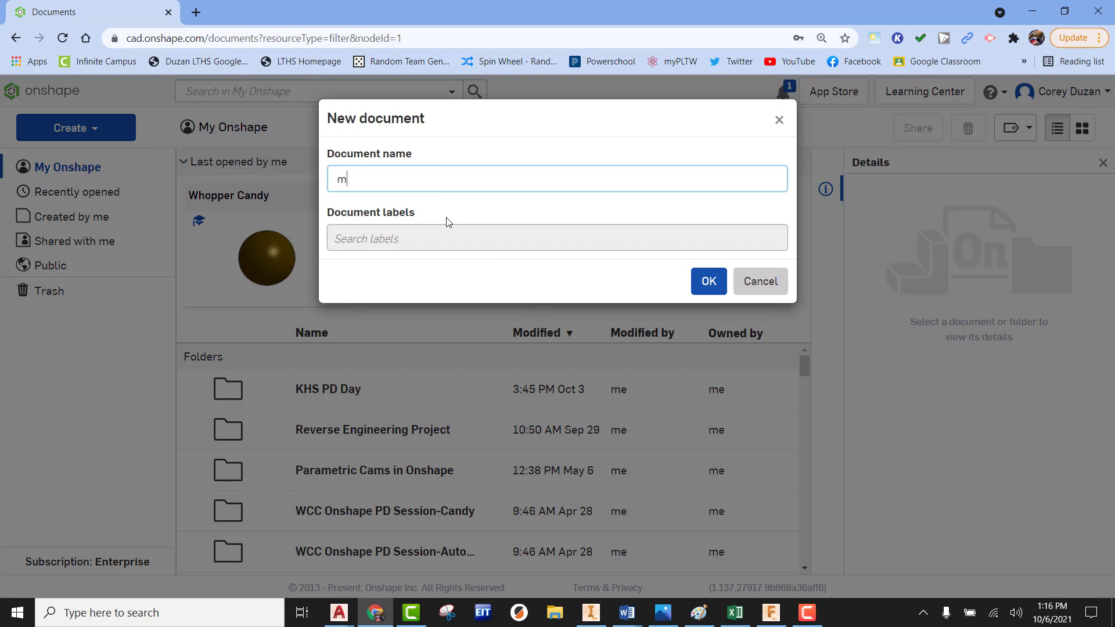
key("BackSpace")
type("m")
key("BackSpace")
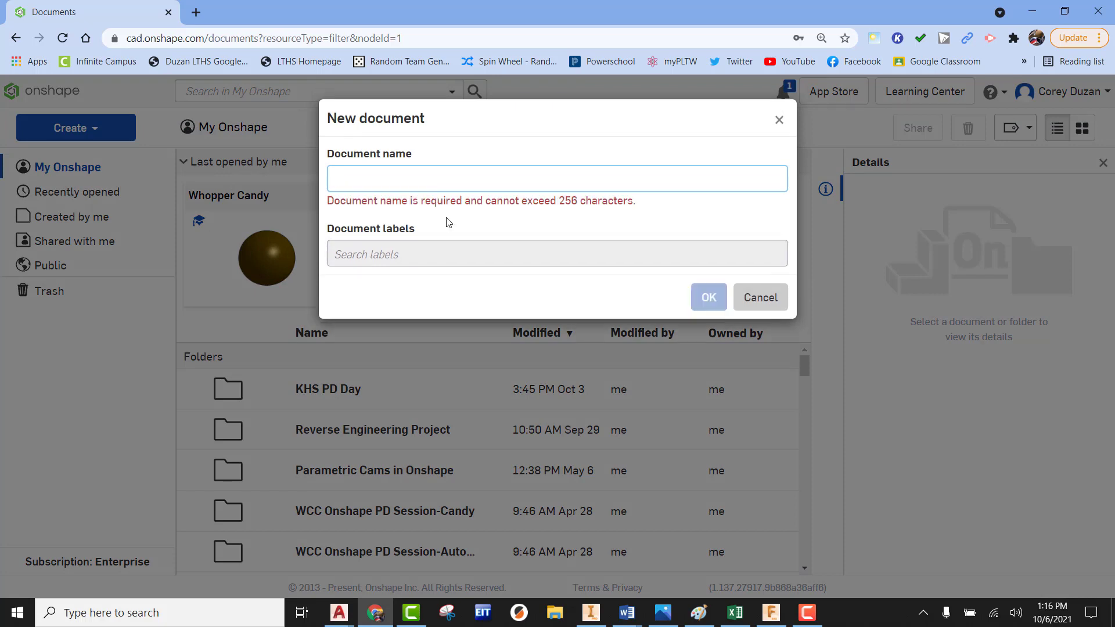
type("M")
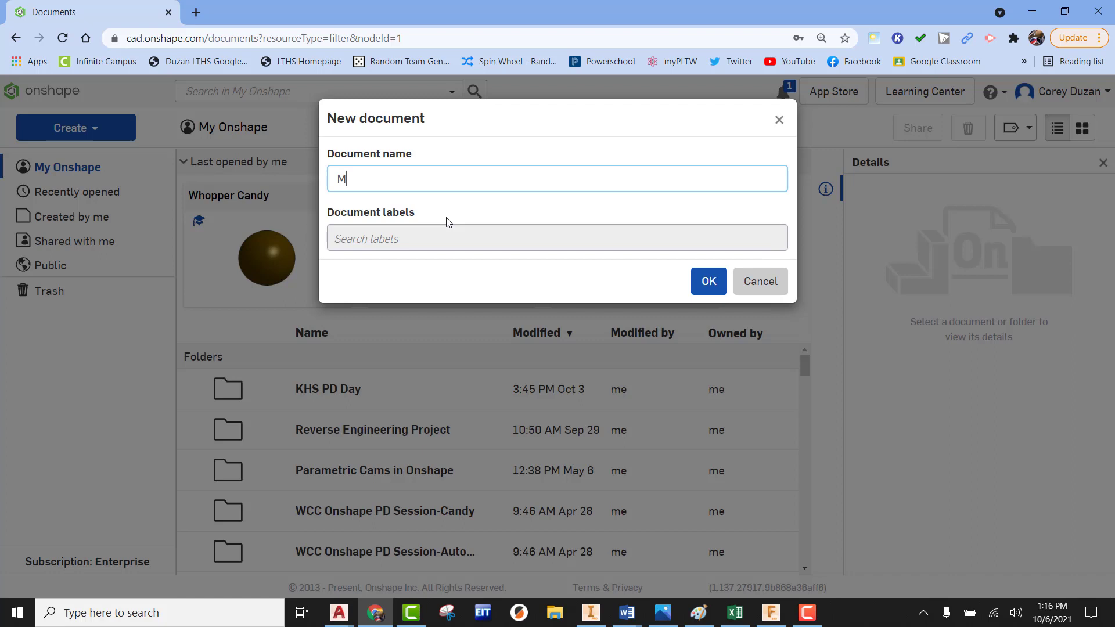
type("&M Candy")
key("Return")
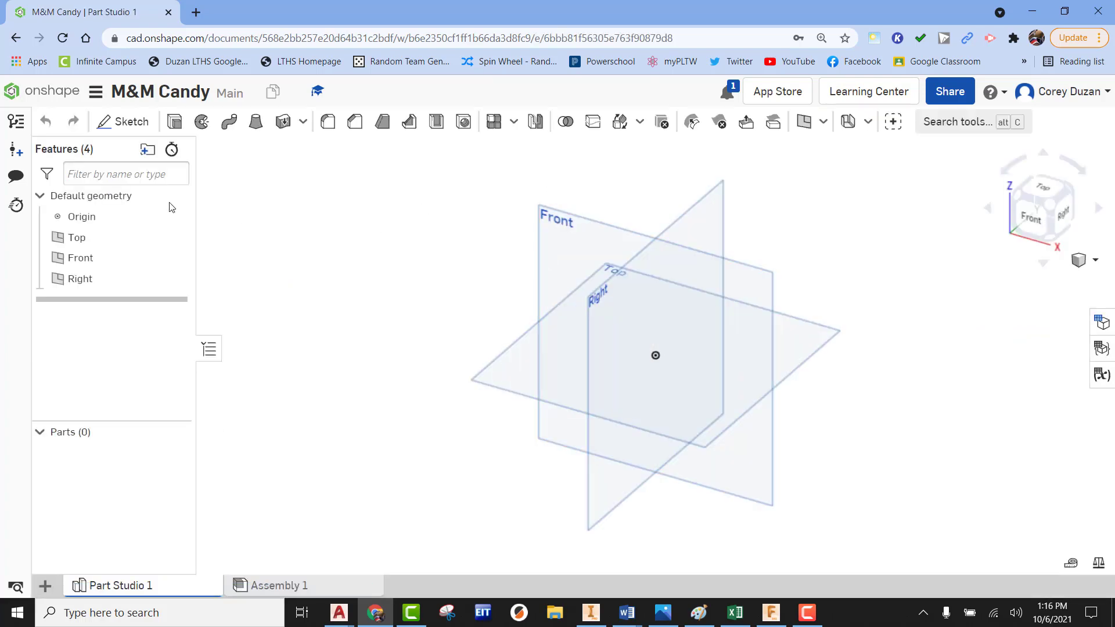
Step: Start Sketch 1 on the Front plane and view it face-on
left_click(125, 124)
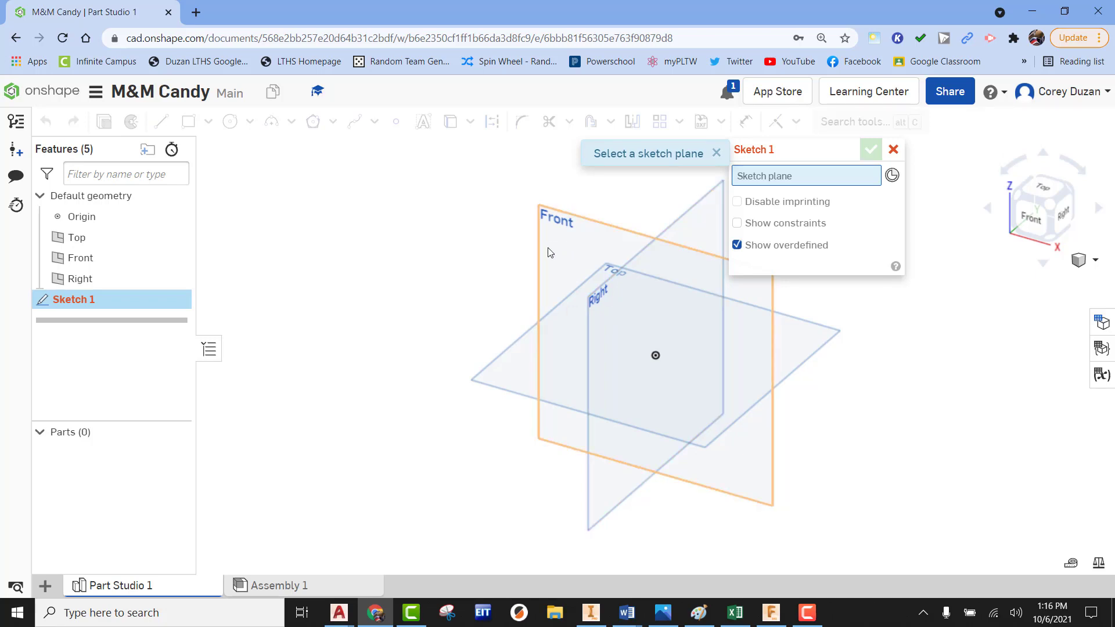
left_click(559, 226)
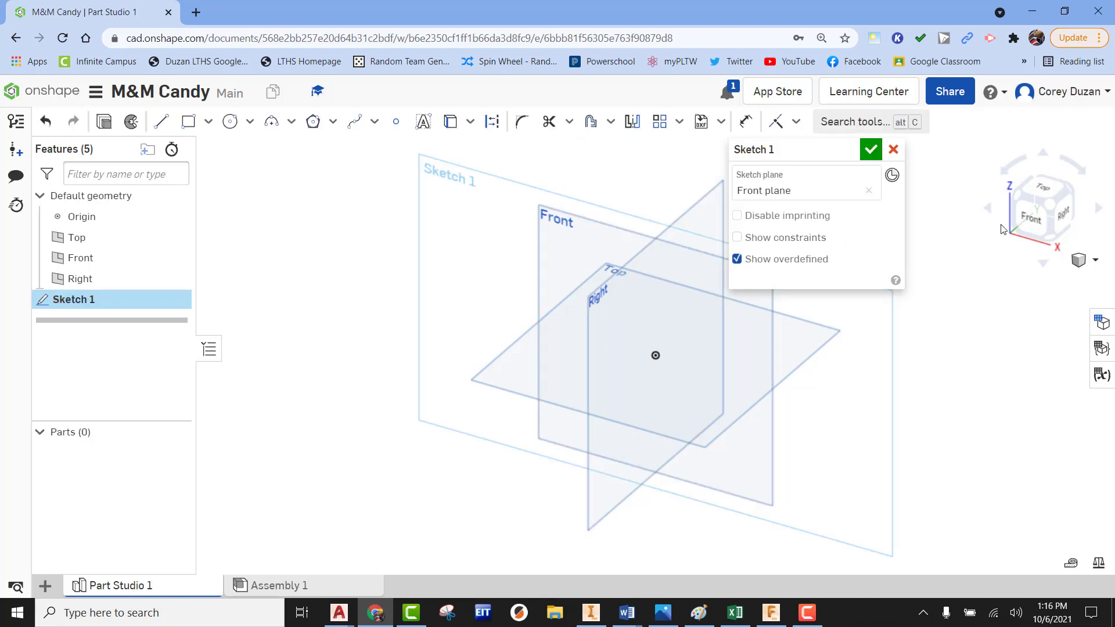
left_click(1026, 220)
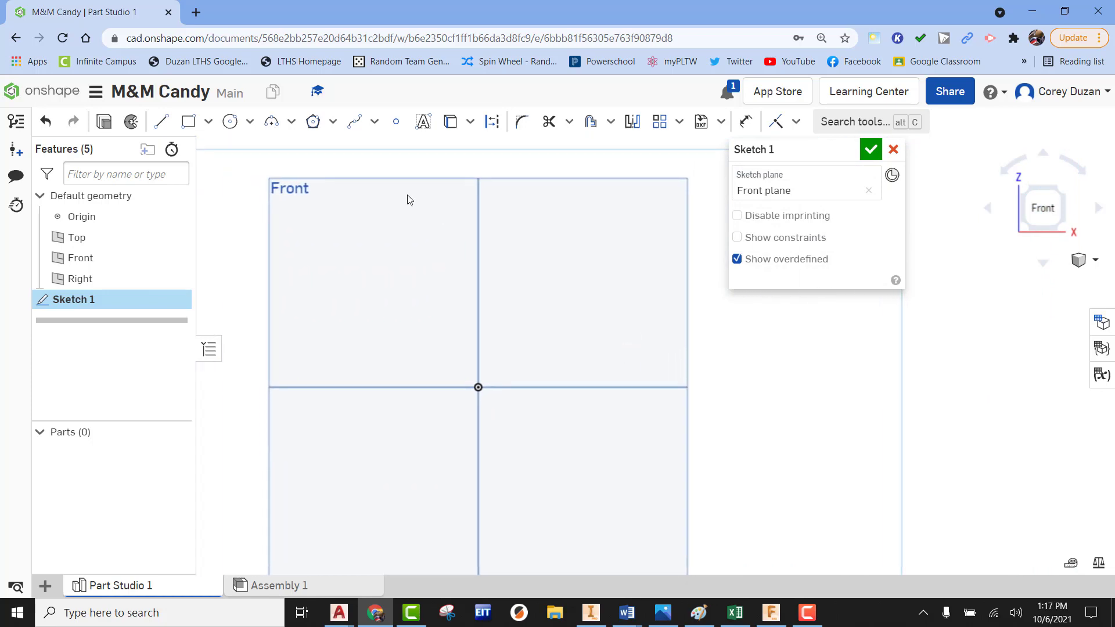
Step: Draw an ellipse at the origin with radii of about 2.234 vertical and 3.99 horizontal
left_click(250, 123)
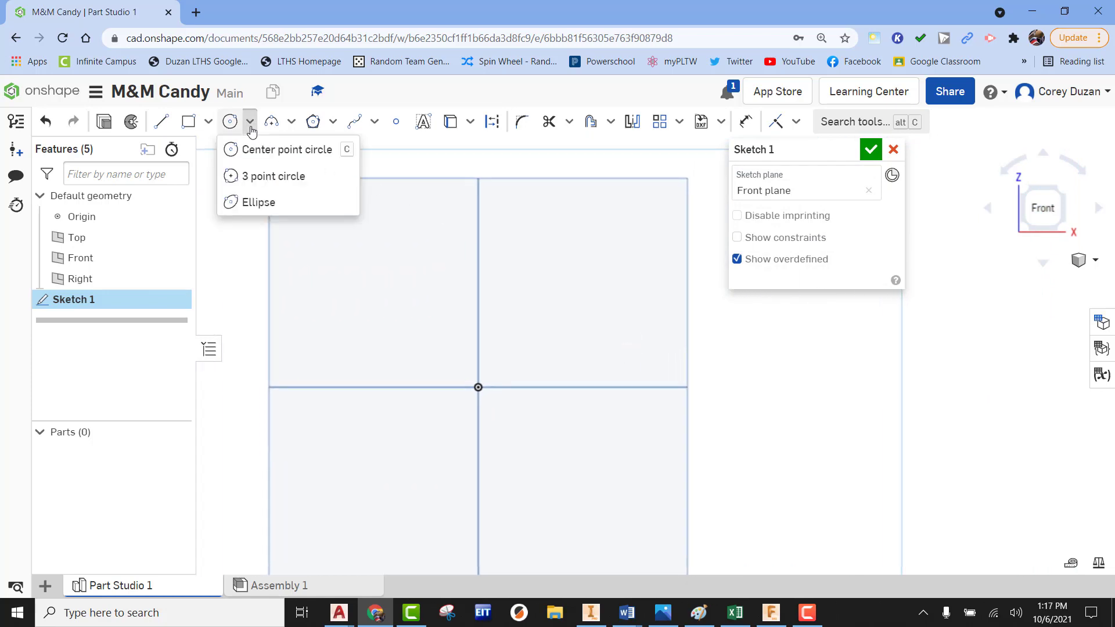
left_click(250, 124)
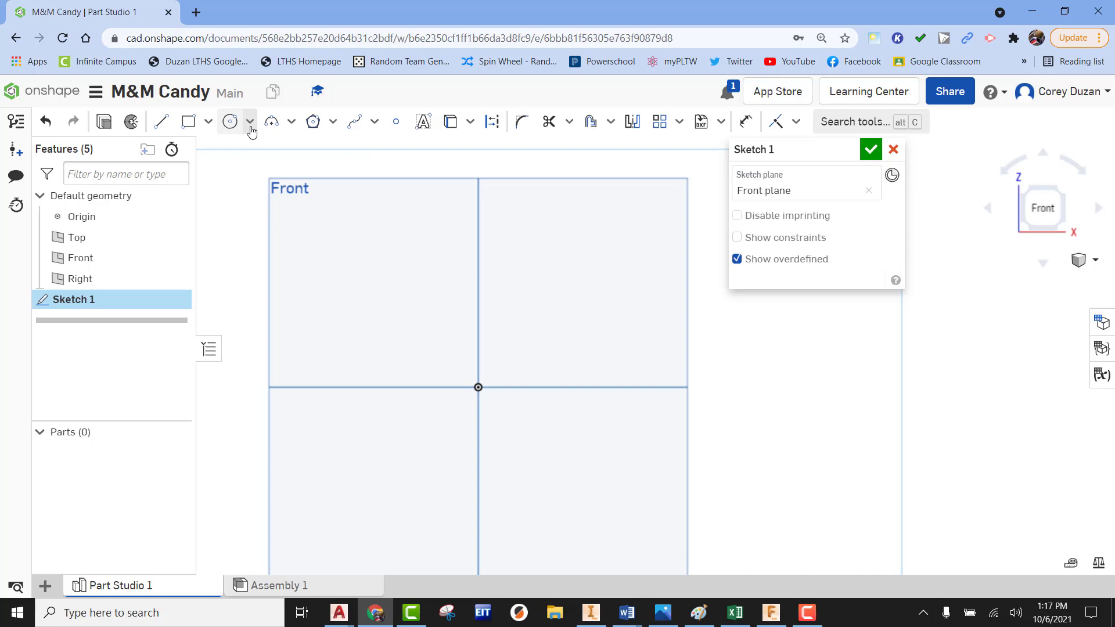
left_click(250, 123)
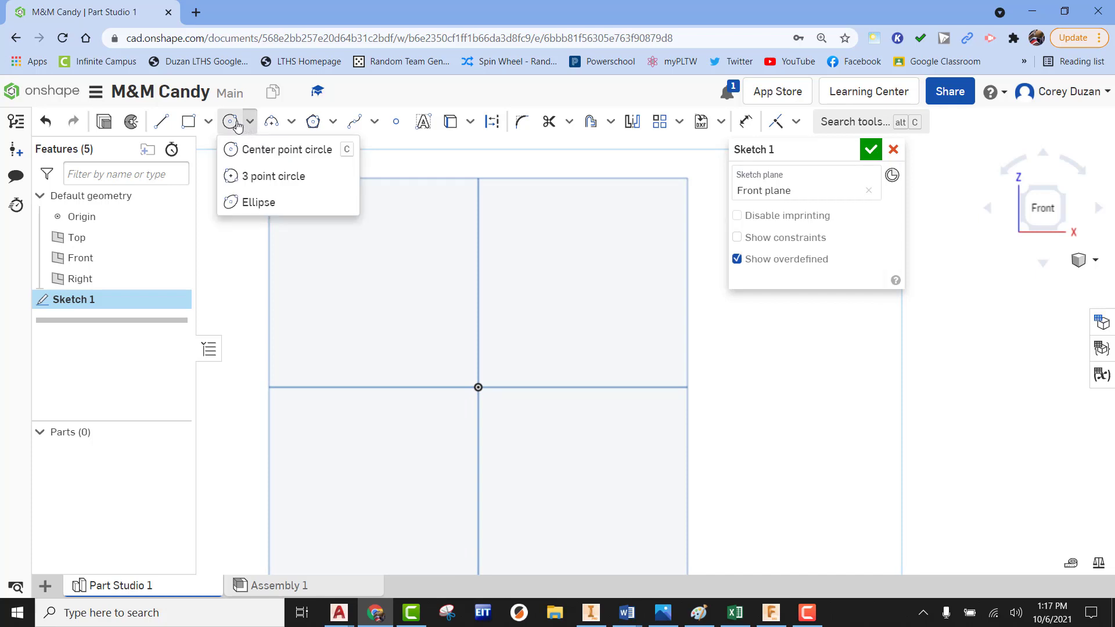
left_click(238, 203)
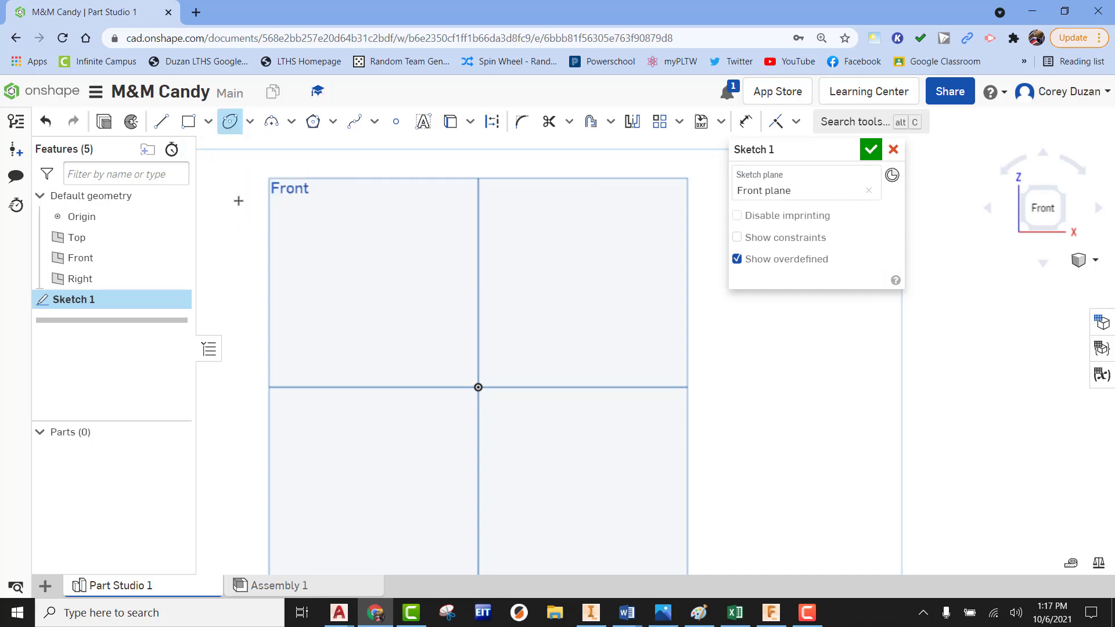
left_click(477, 388)
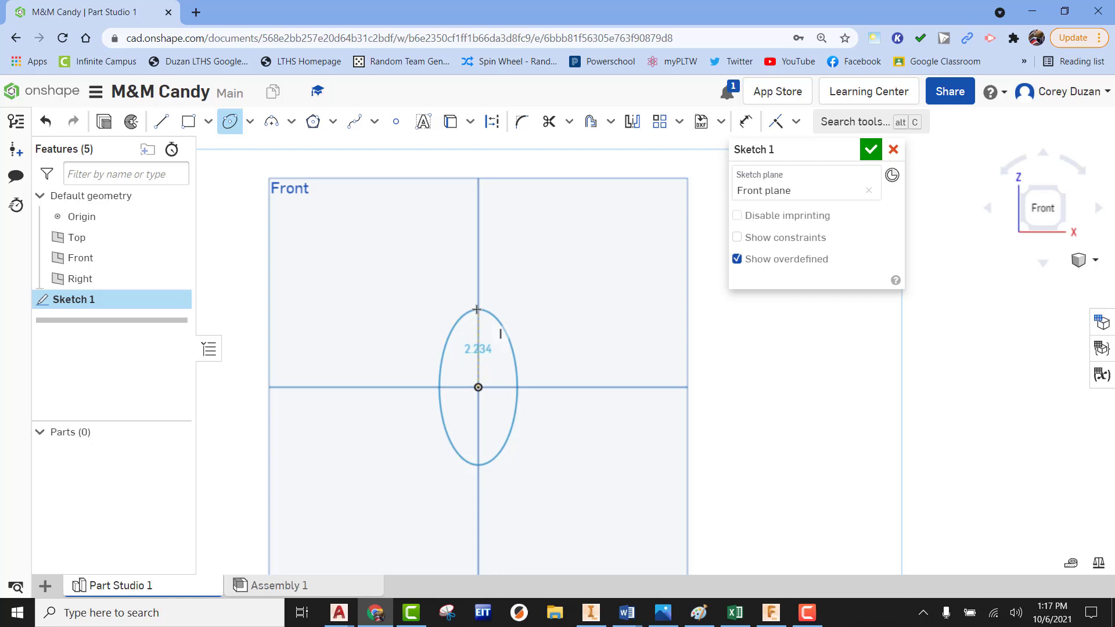
left_click(476, 309)
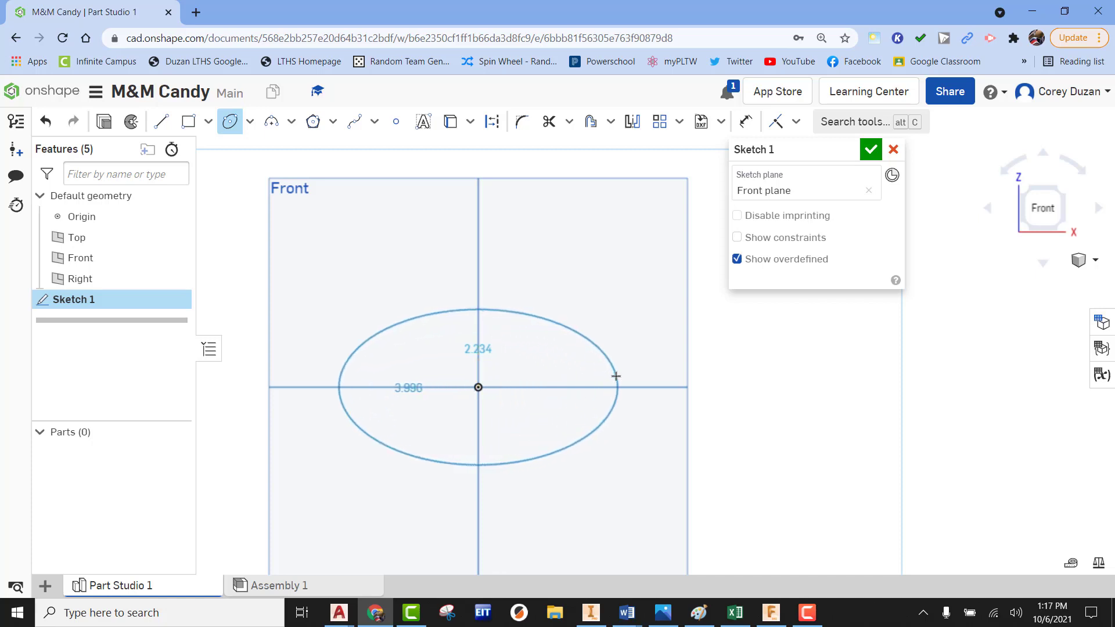
left_click(616, 377)
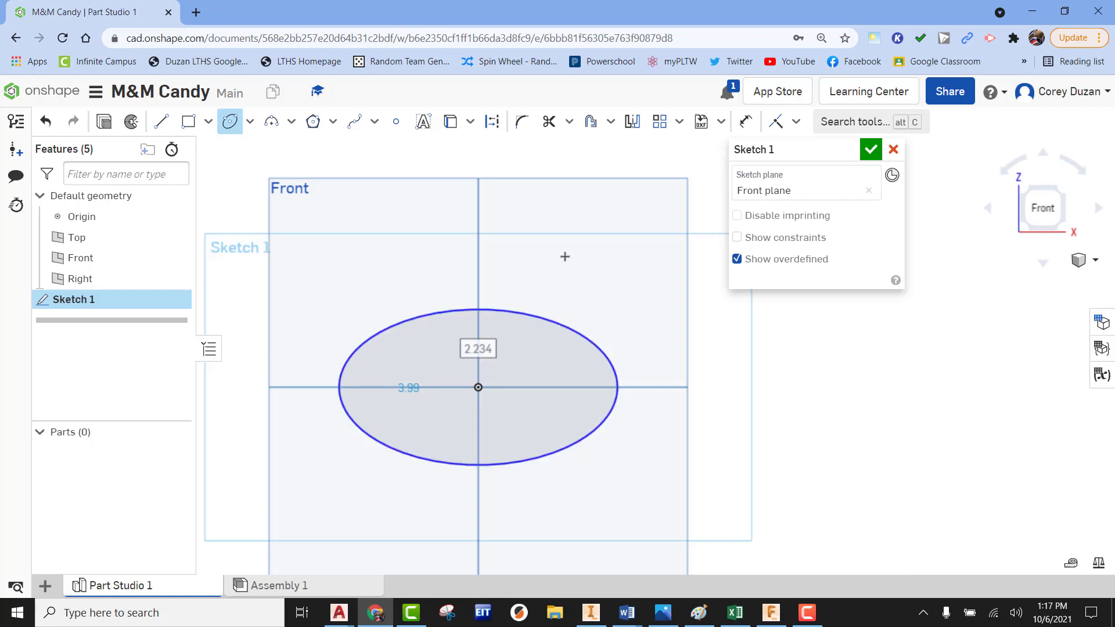
Step: Dimension the ellipse to 0.533 vertically and 0.271 horizontally, then zoom in and centre it
type(".533")
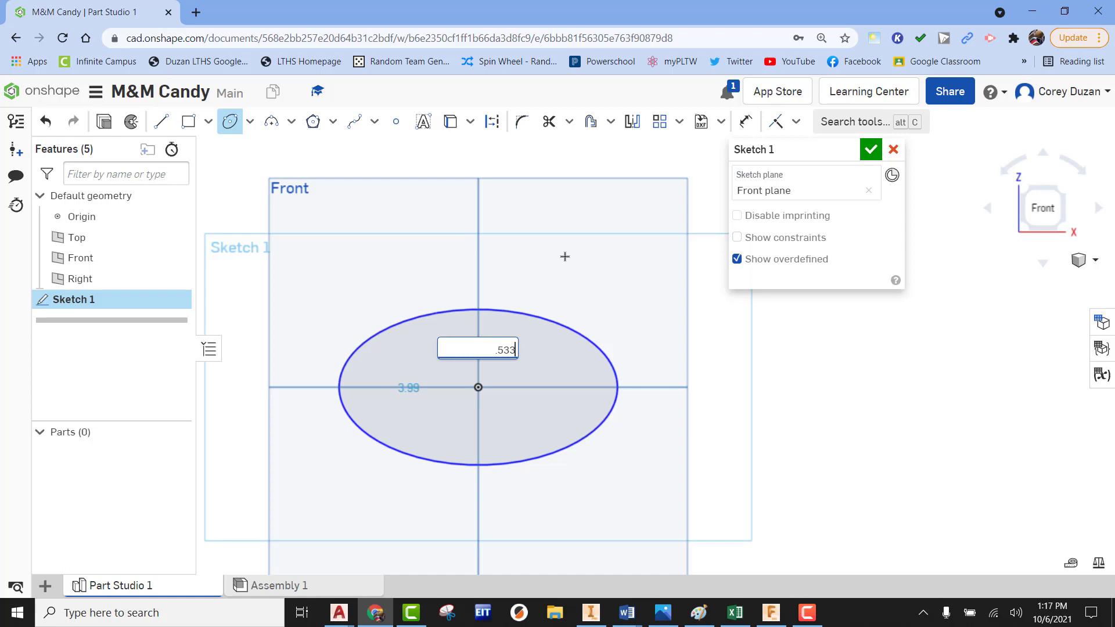
key("Return")
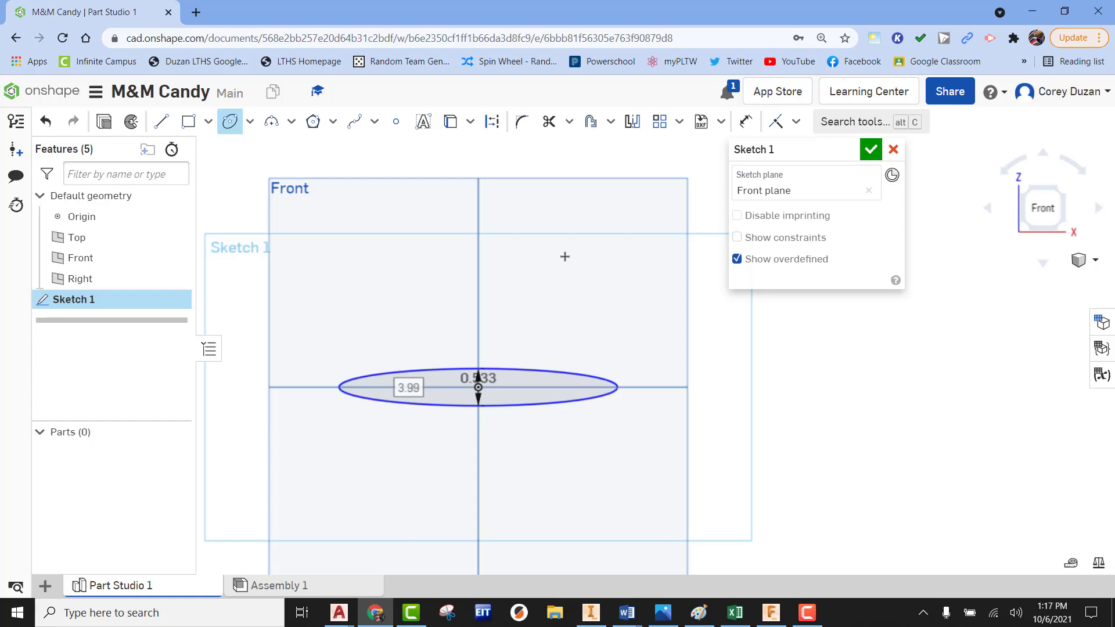
key("Tab")
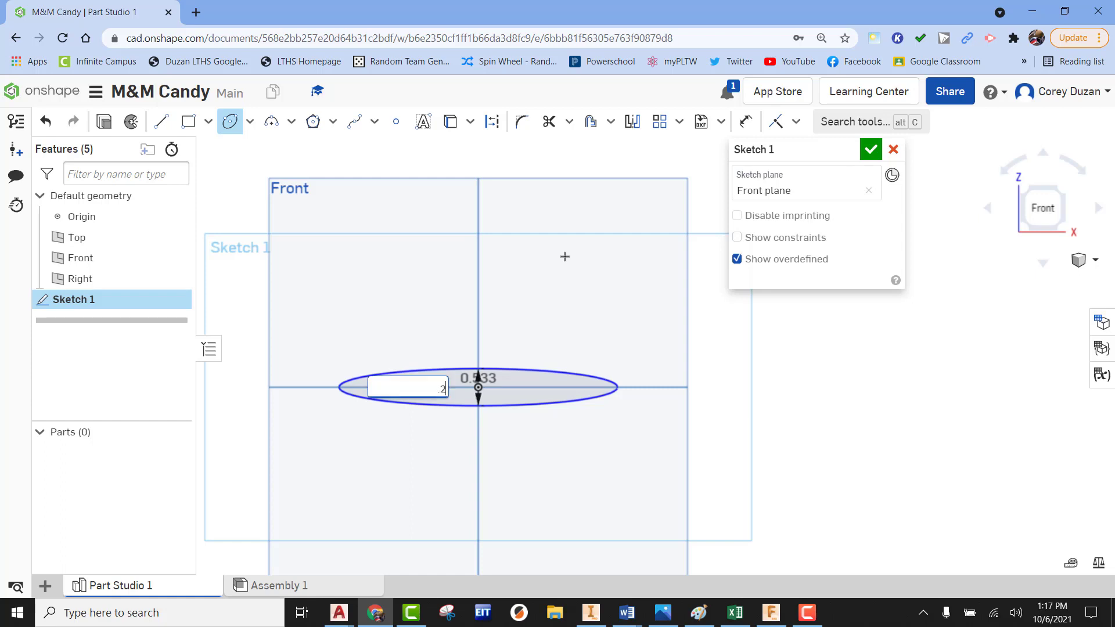
type(".271")
key("Return")
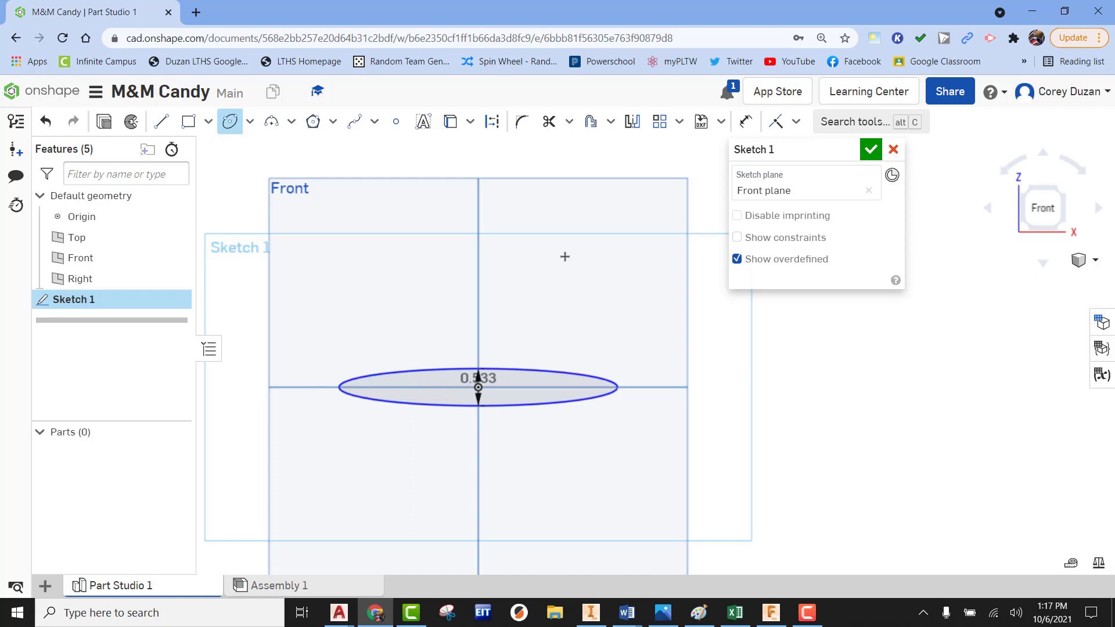
scroll(530, 398, "up", 5)
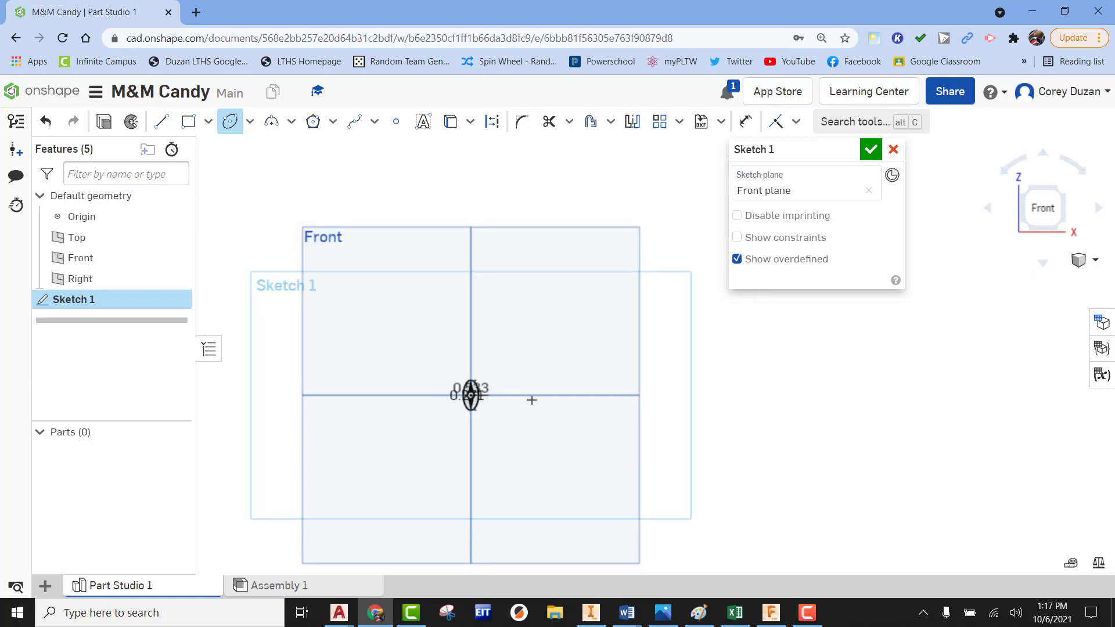
scroll(463, 401, "up", 3)
middle_click_drag(557, 423, 557, 360)
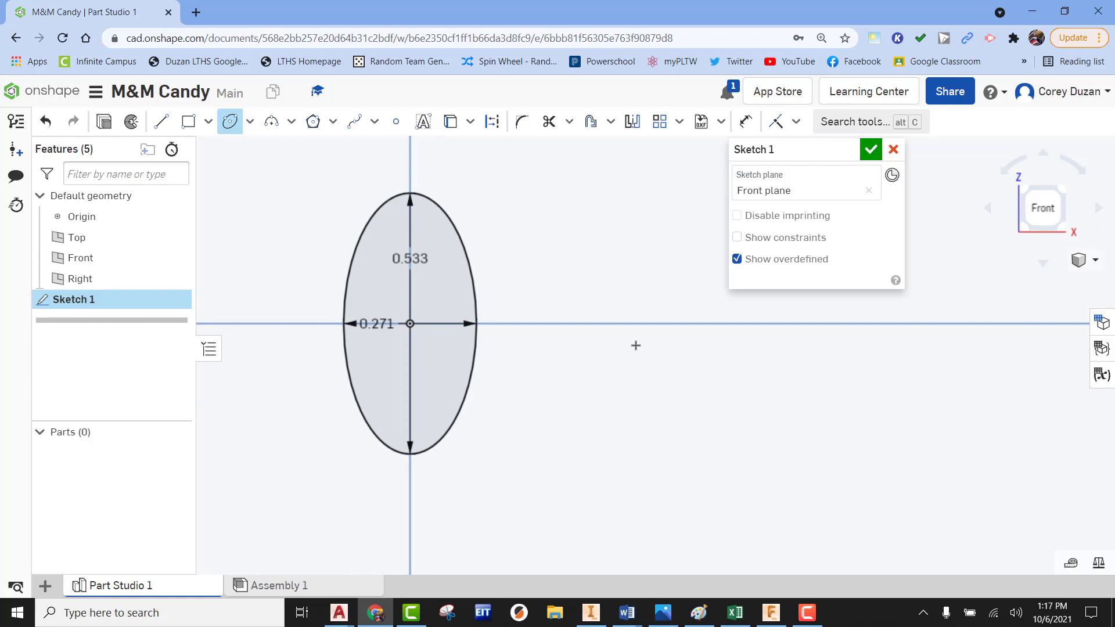
Step: Change the ellipse's horizontal dimension to 0.533 and its vertical dimension to 0.271
key("Escape")
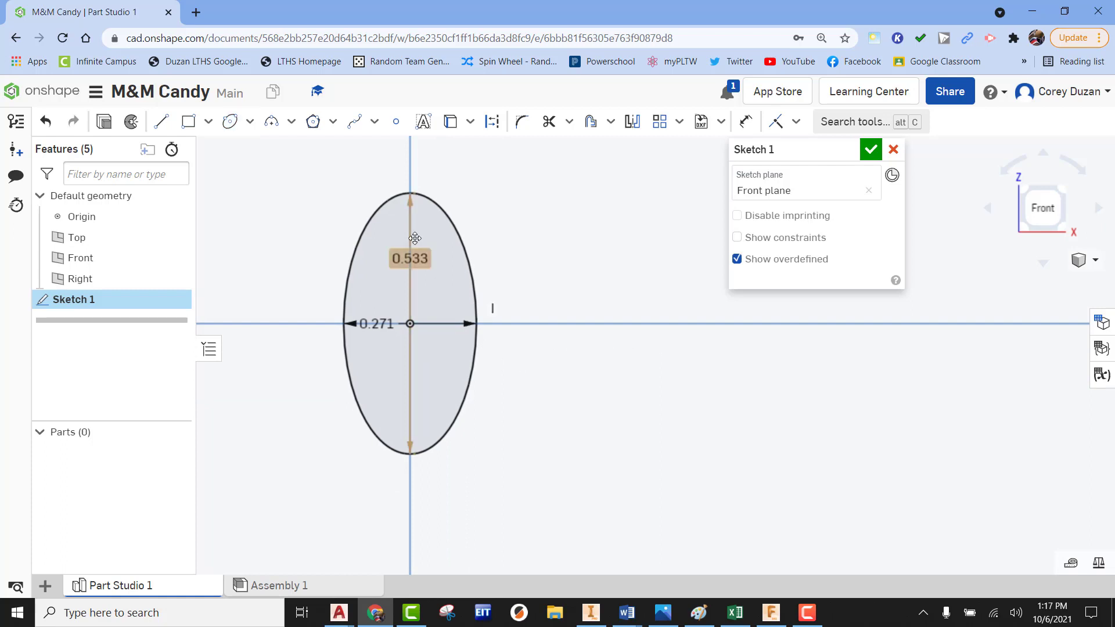
double_click(376, 324)
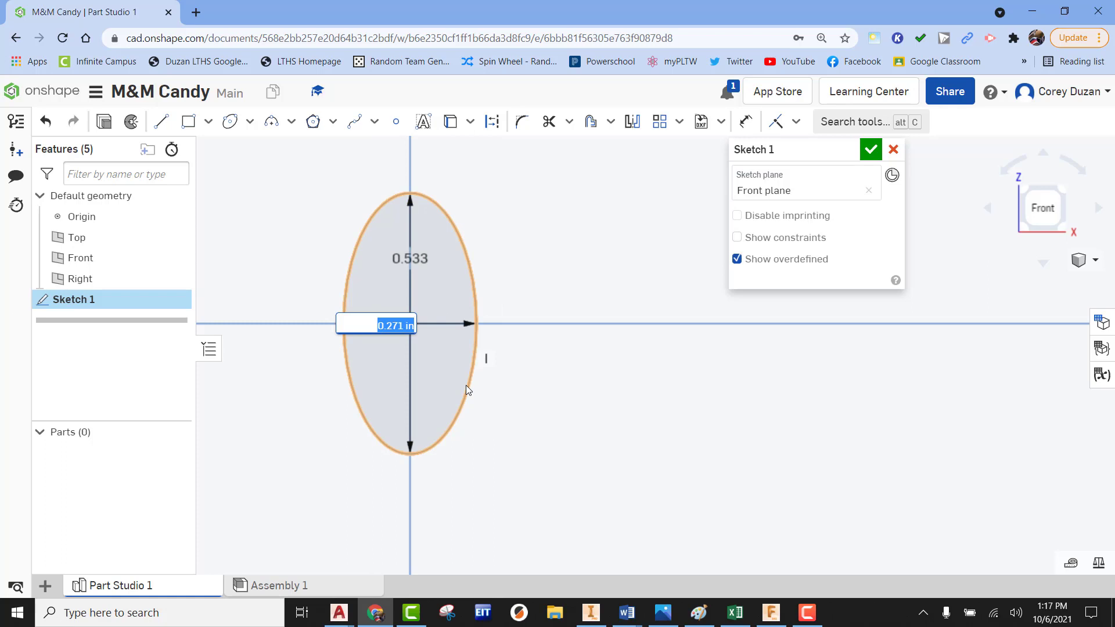
type("0.533")
key("Return")
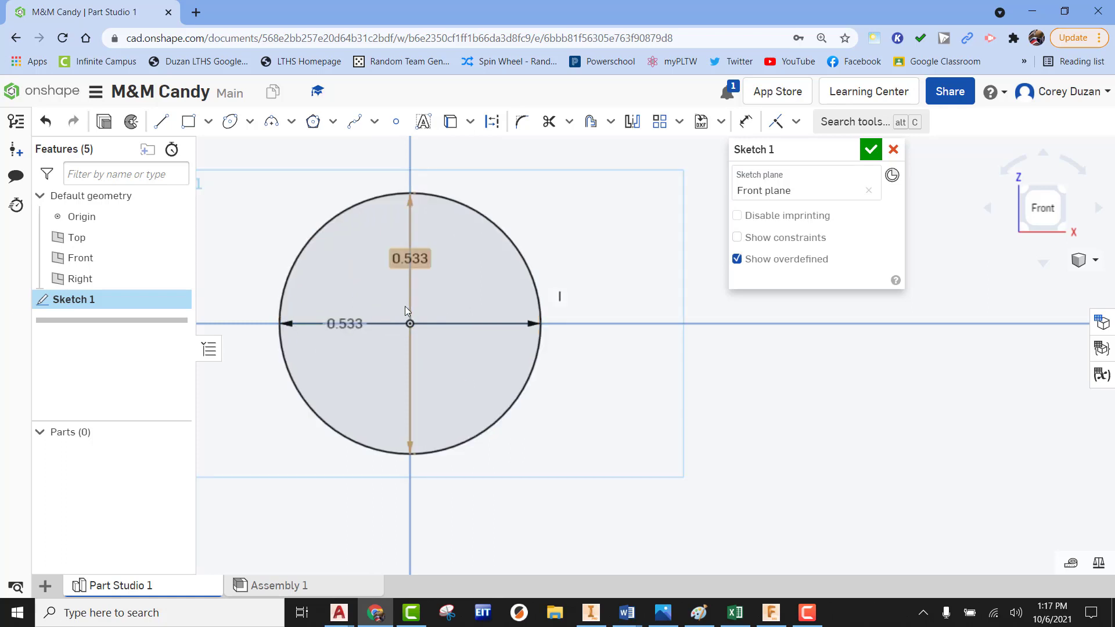
double_click(410, 257)
key("BackSpace")
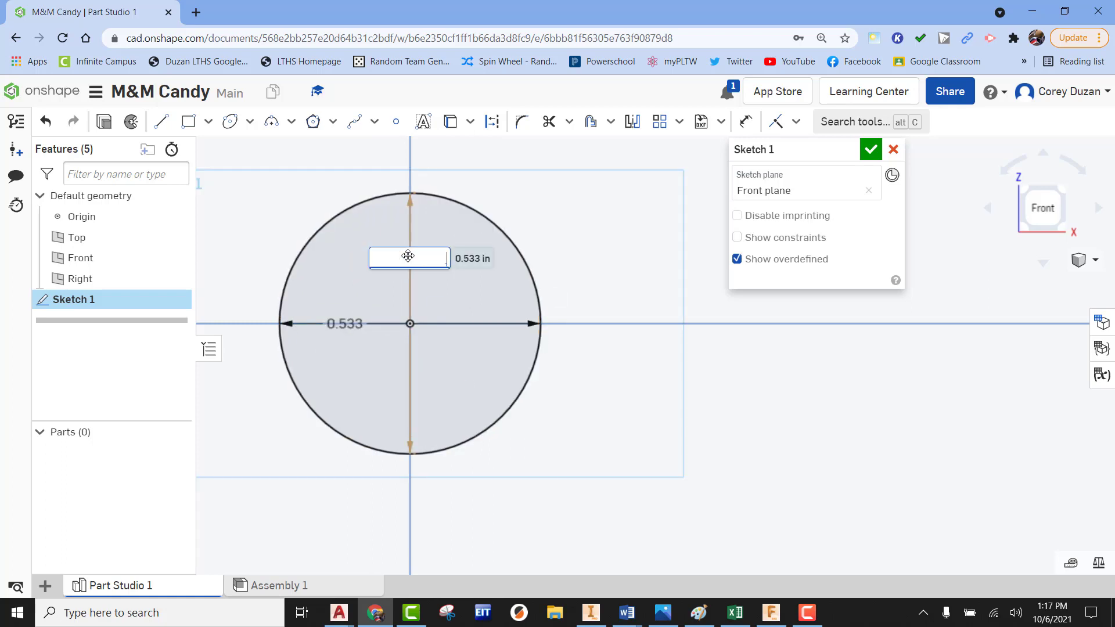
type(".271")
key("Return")
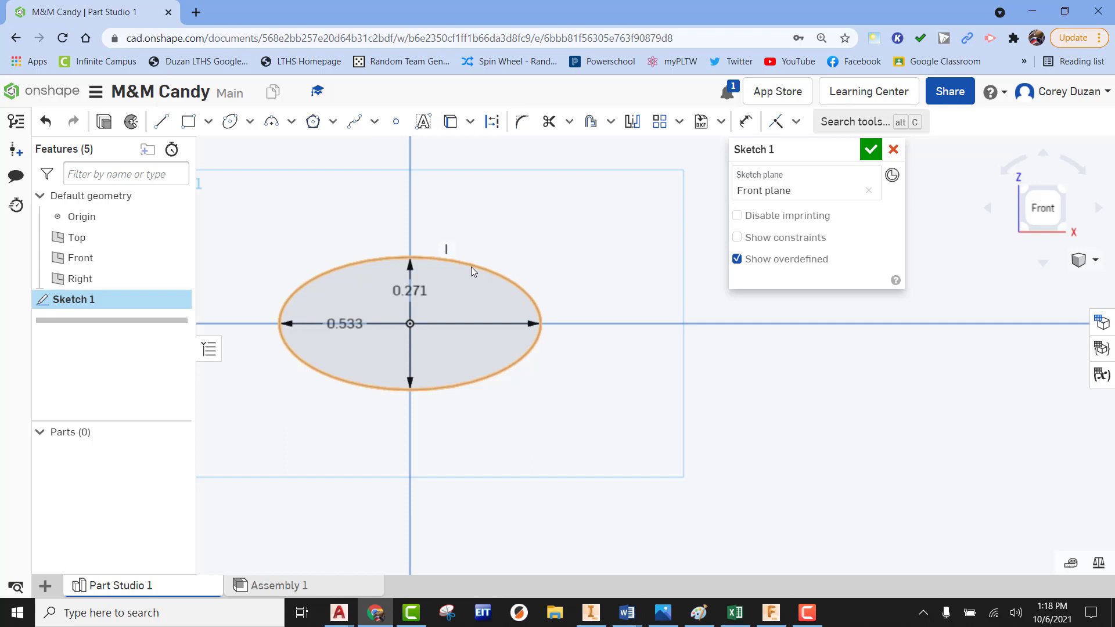
Step: Draw a vertical line through the origin joining the ellipse's top and bottom points
left_click(160, 128)
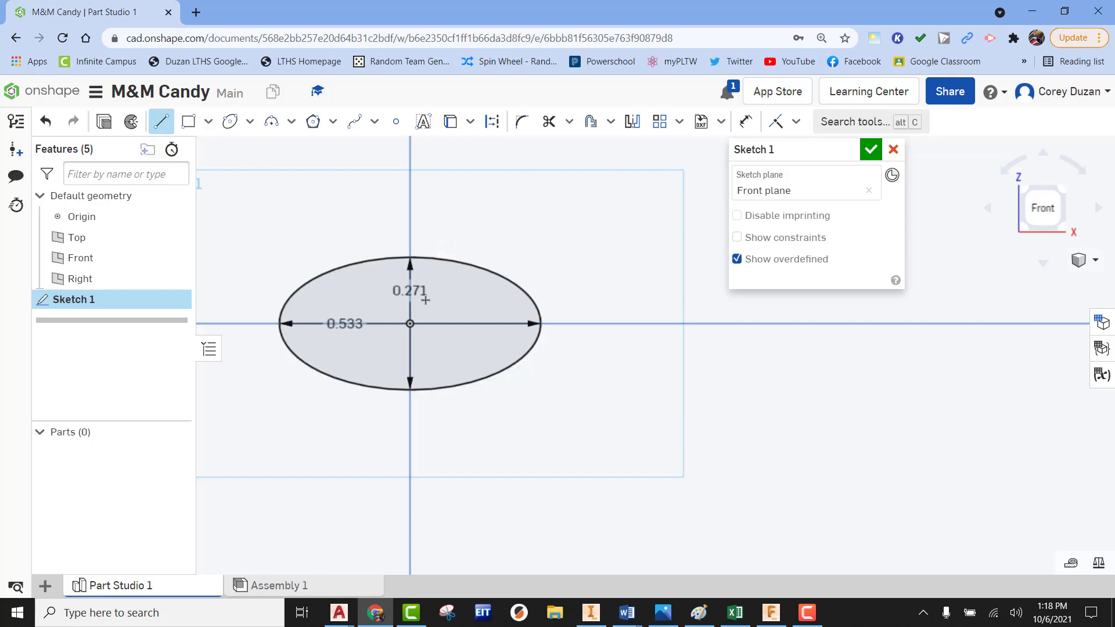
left_click(410, 257)
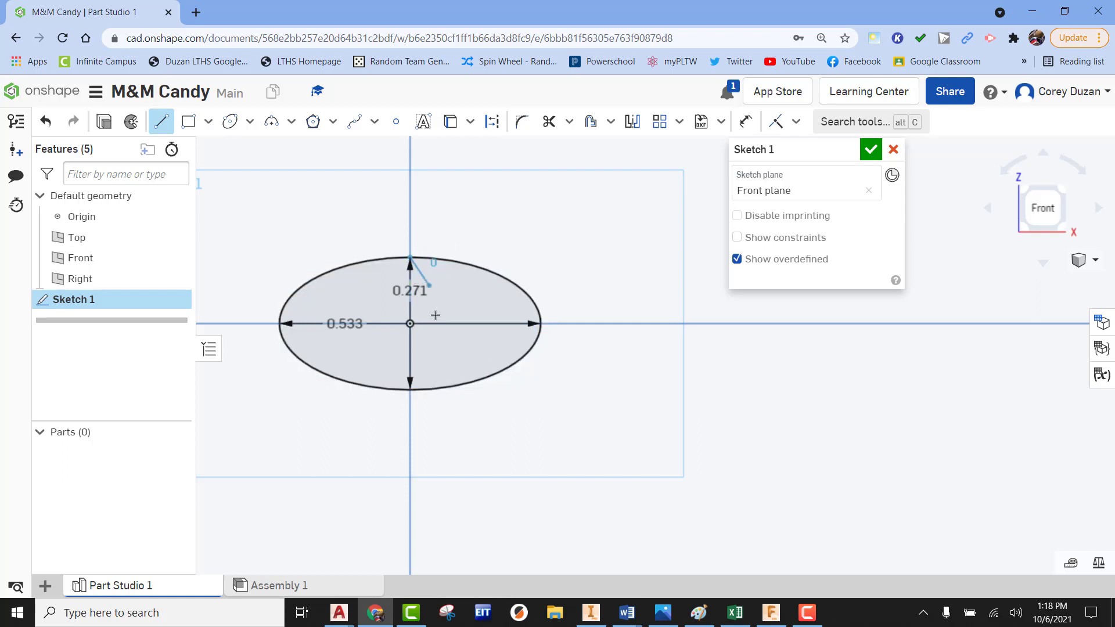
left_click(410, 388)
key("Escape")
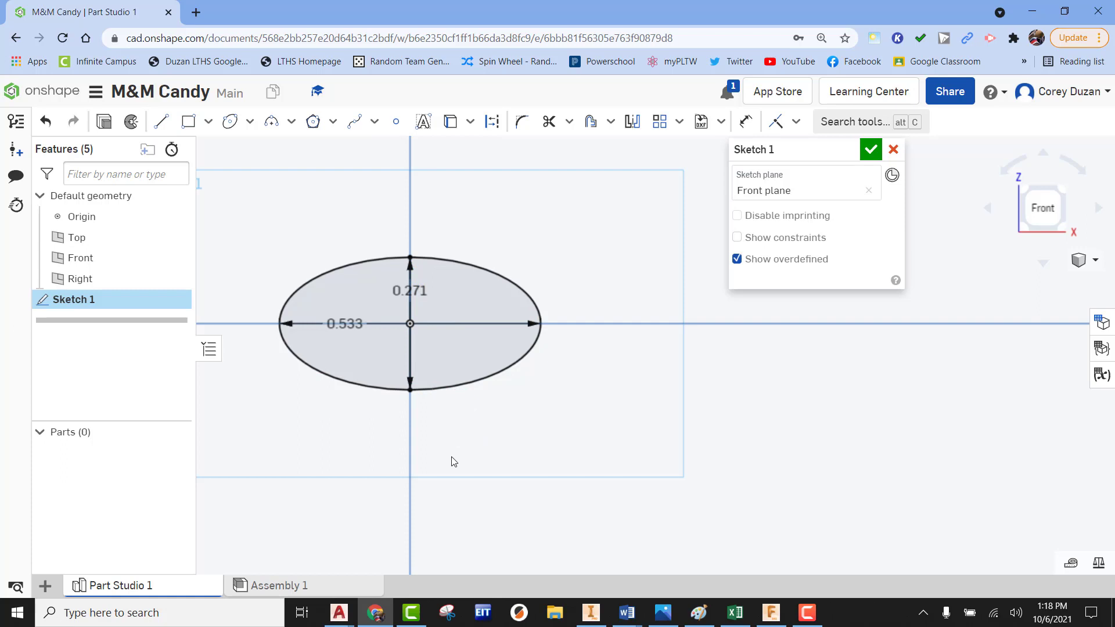
middle_click_drag(525, 443, 655, 443)
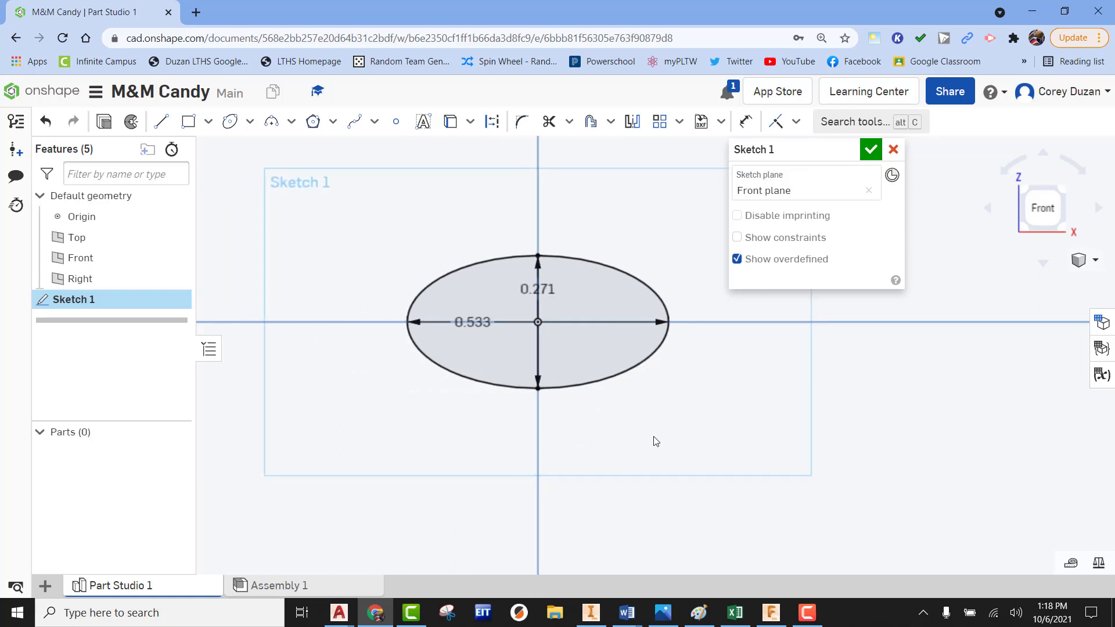
Step: Trim the ellipse's left arc, accept Sketch 1, and switch to an isometric view
left_click(549, 124)
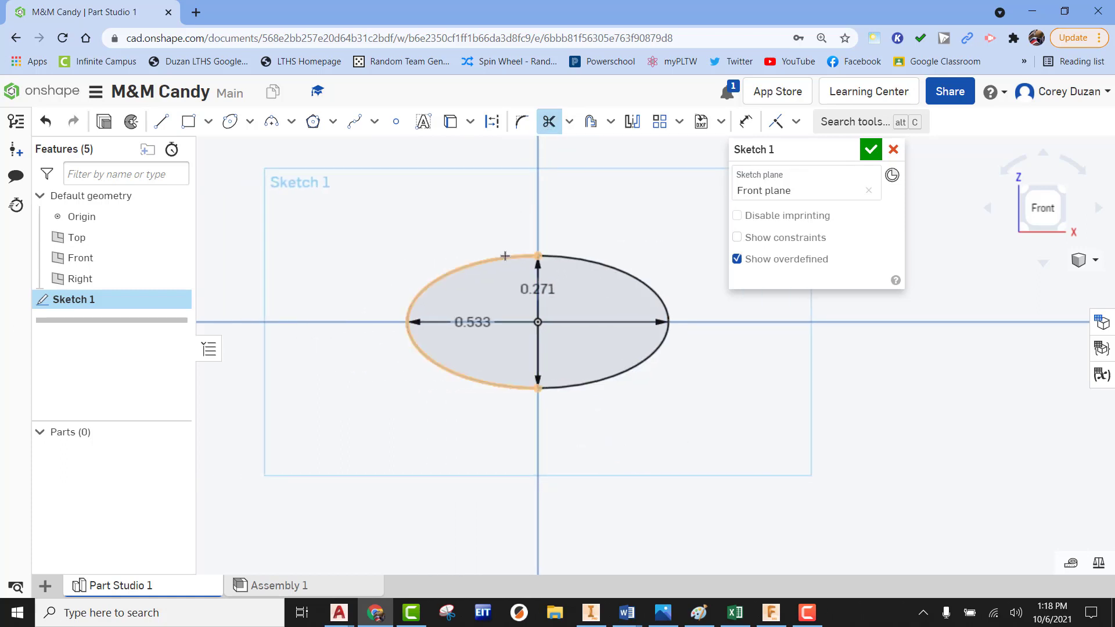
left_click(479, 265)
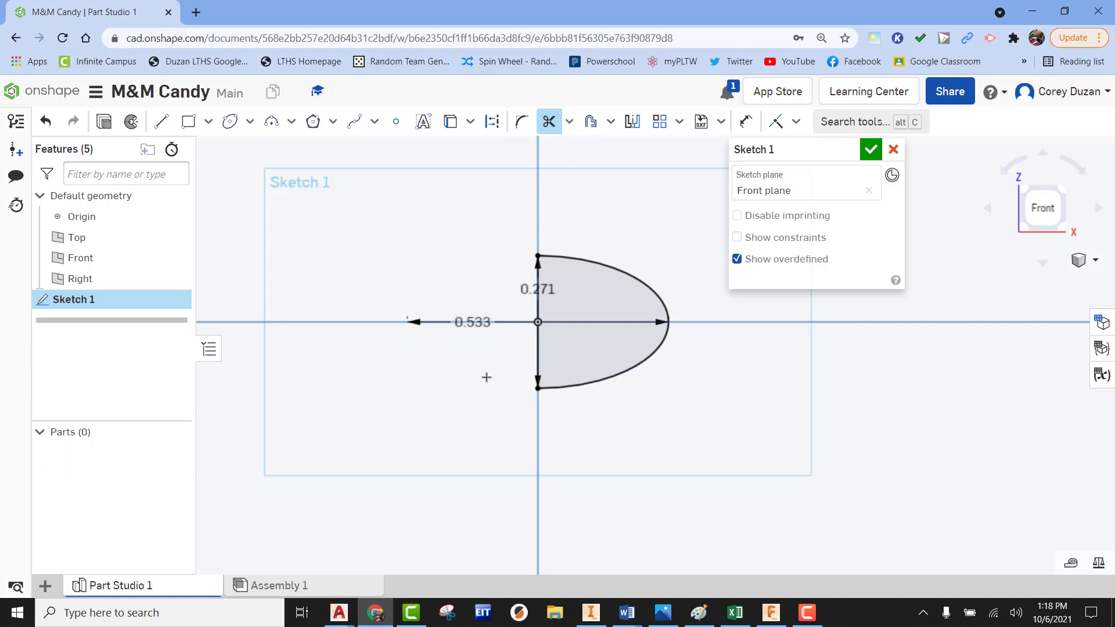
left_click(873, 152)
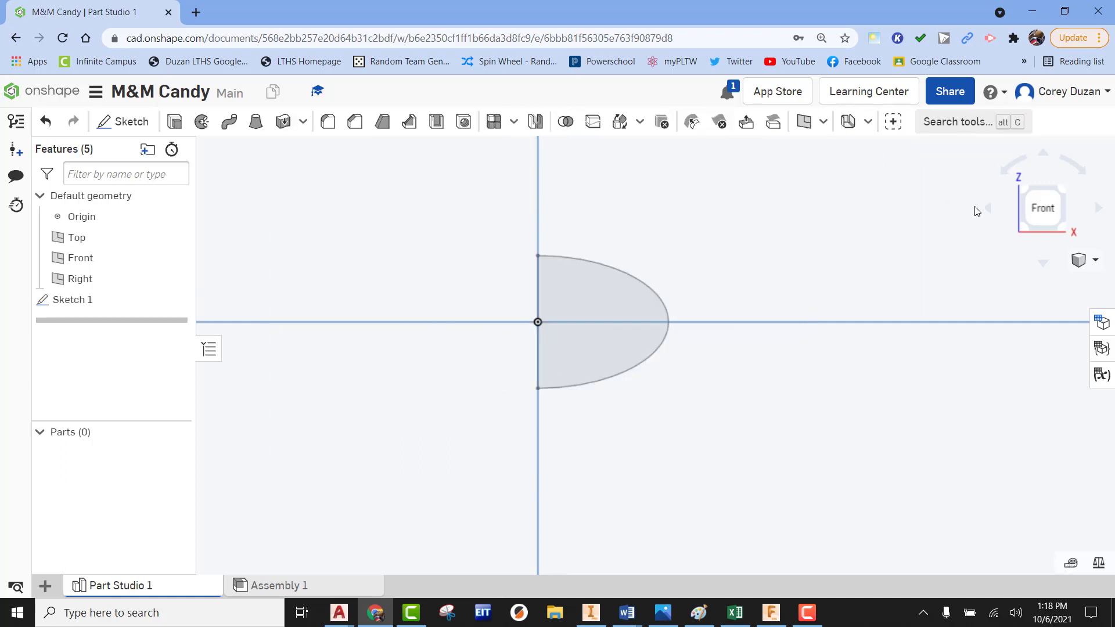
left_click(1062, 191)
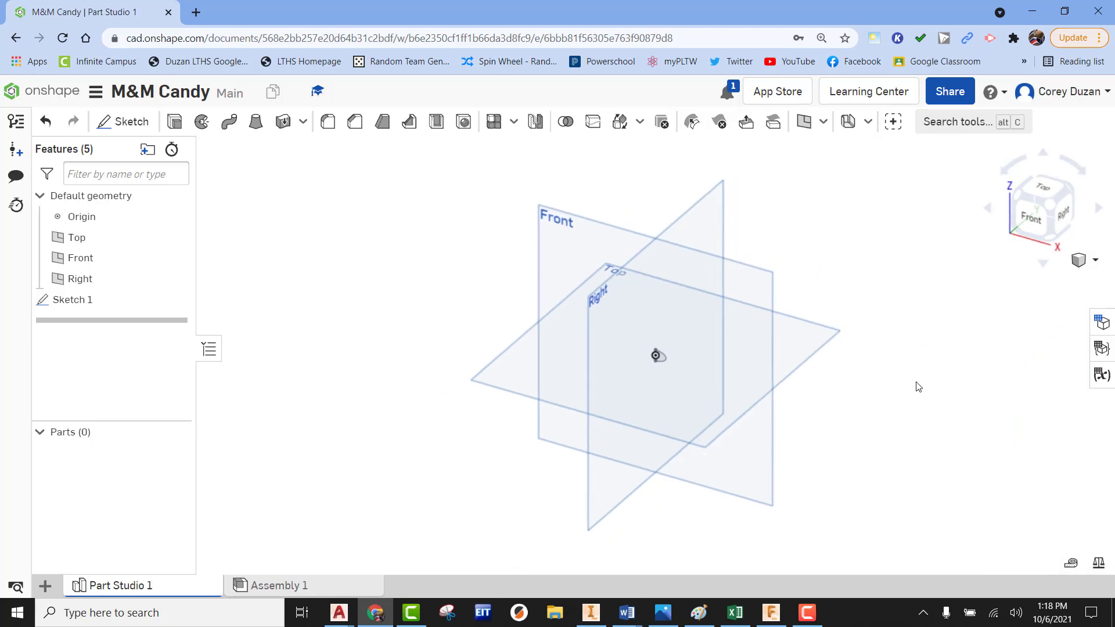
scroll(801, 393, "down", 3)
scroll(761, 392, "up", 4)
scroll(724, 382, "up", 3)
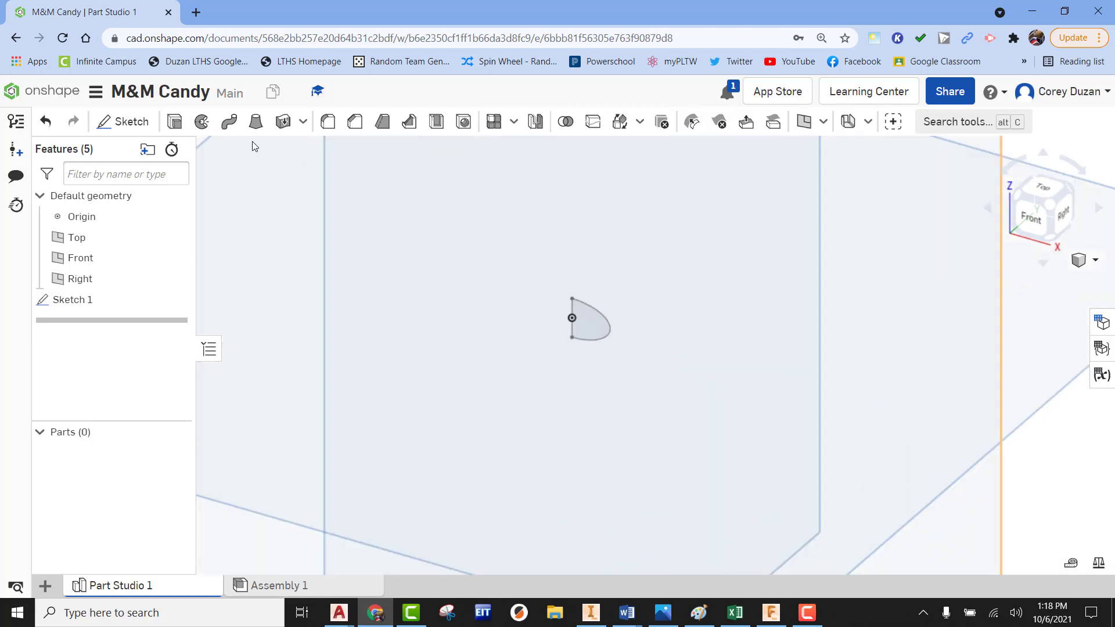
Step: Revolve the half-ellipse region a full turn about its vertical edge to create Part 1
left_click(203, 124)
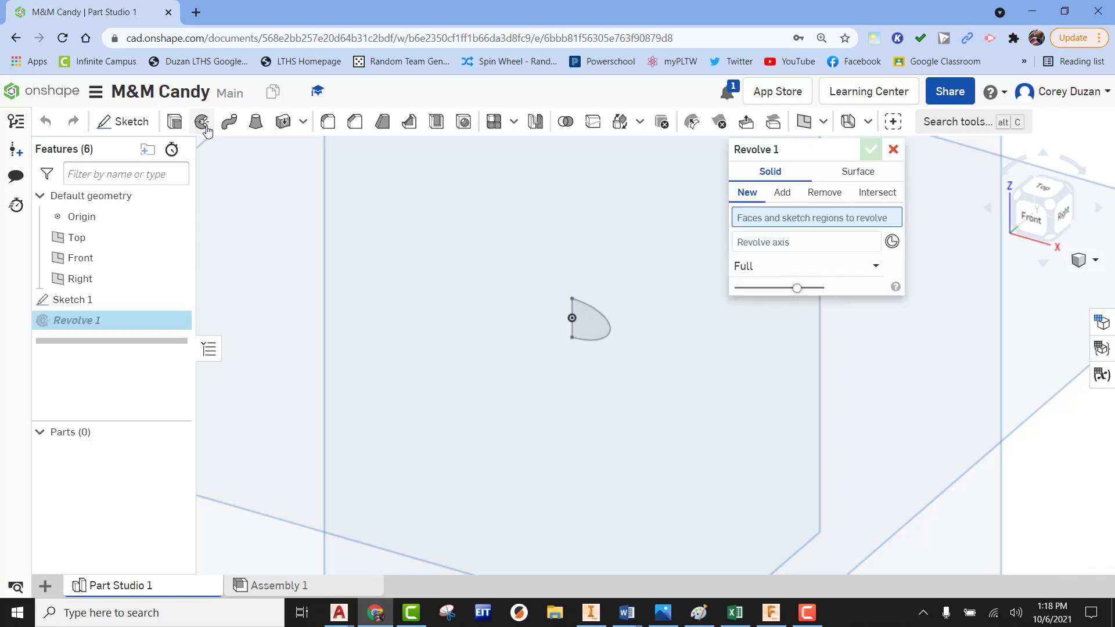
left_click(592, 329)
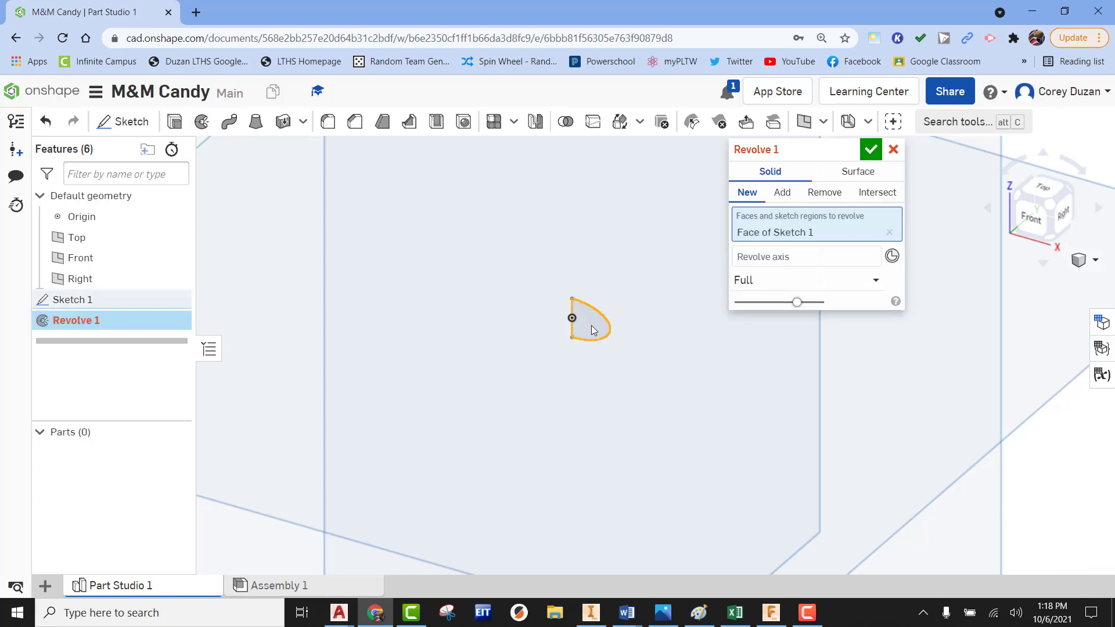
left_click(776, 259)
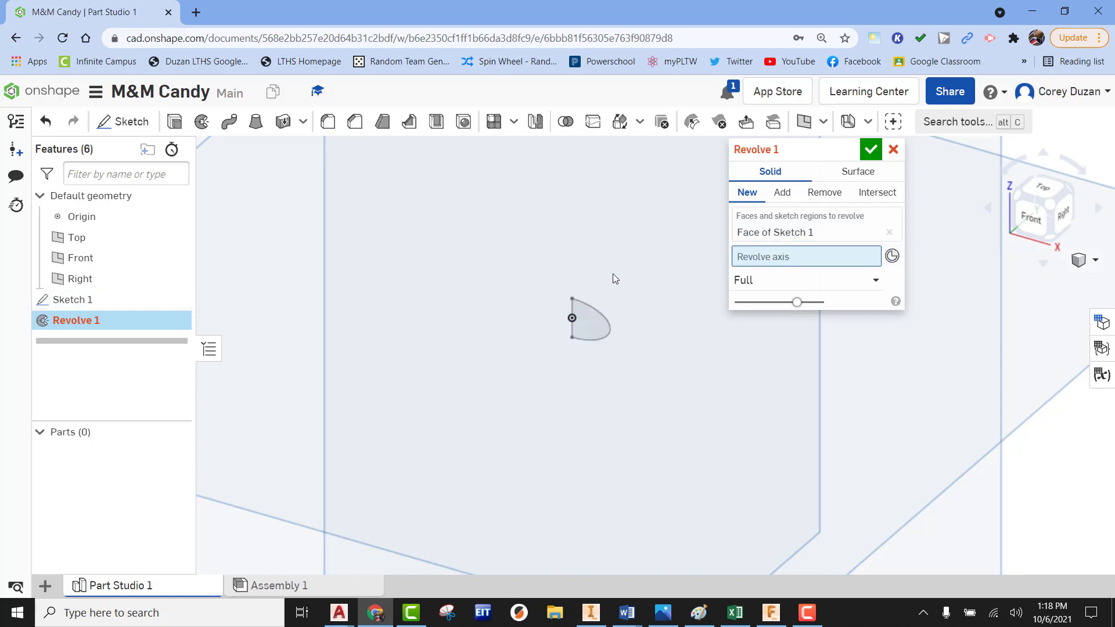
left_click(572, 310)
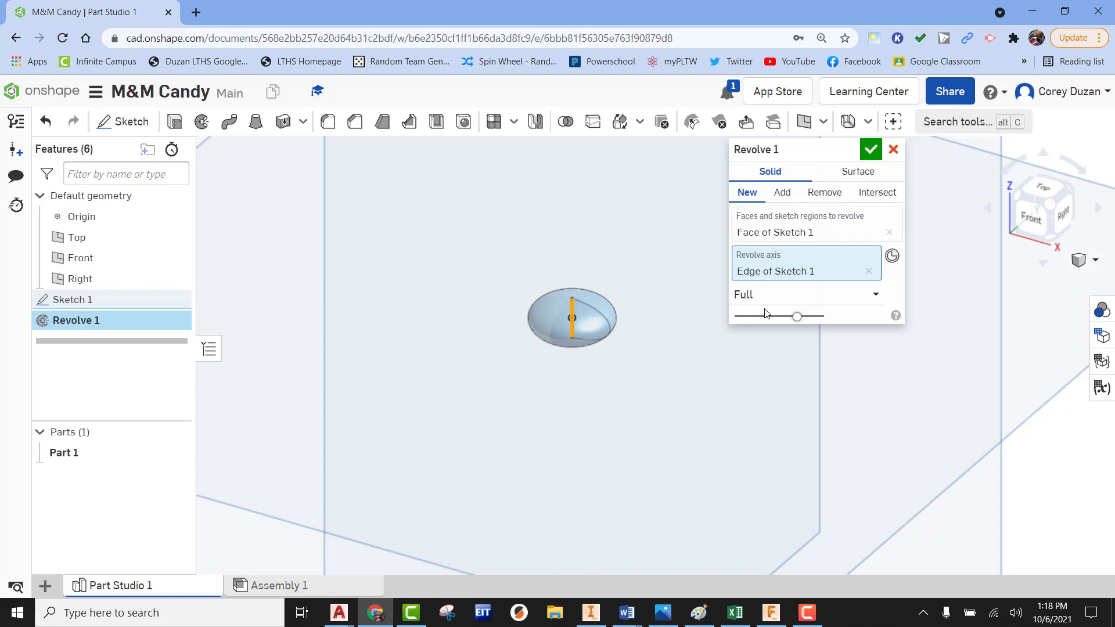
left_click(870, 152)
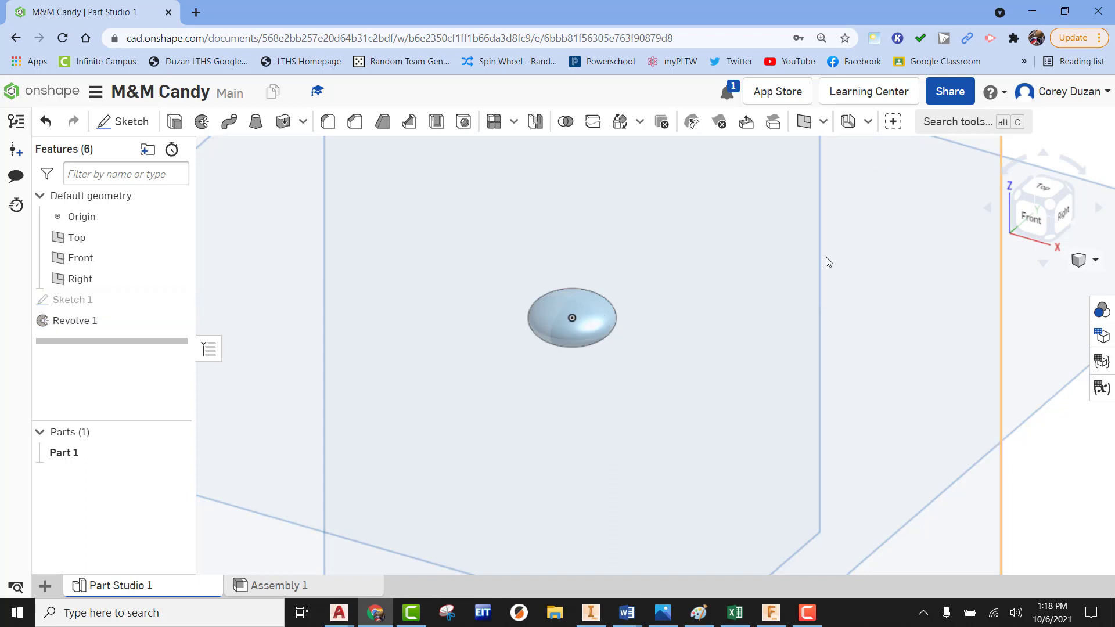
scroll(647, 310, "up", 3)
scroll(647, 310, "down", 6)
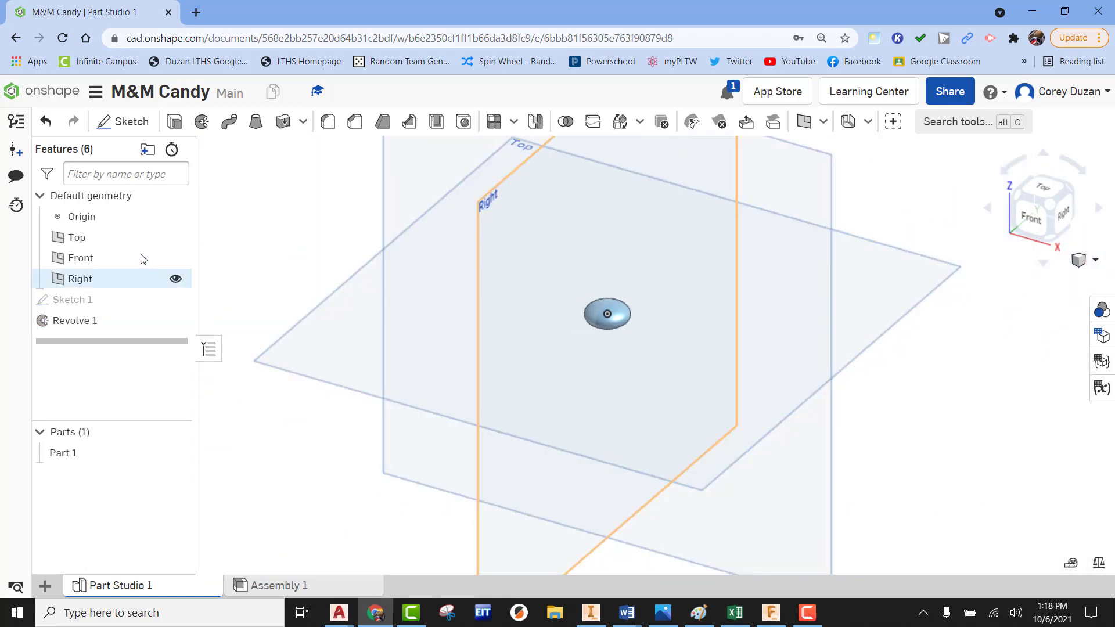
Step: Hide the Top, Front and Right planes
left_click(175, 238)
left_click(175, 259)
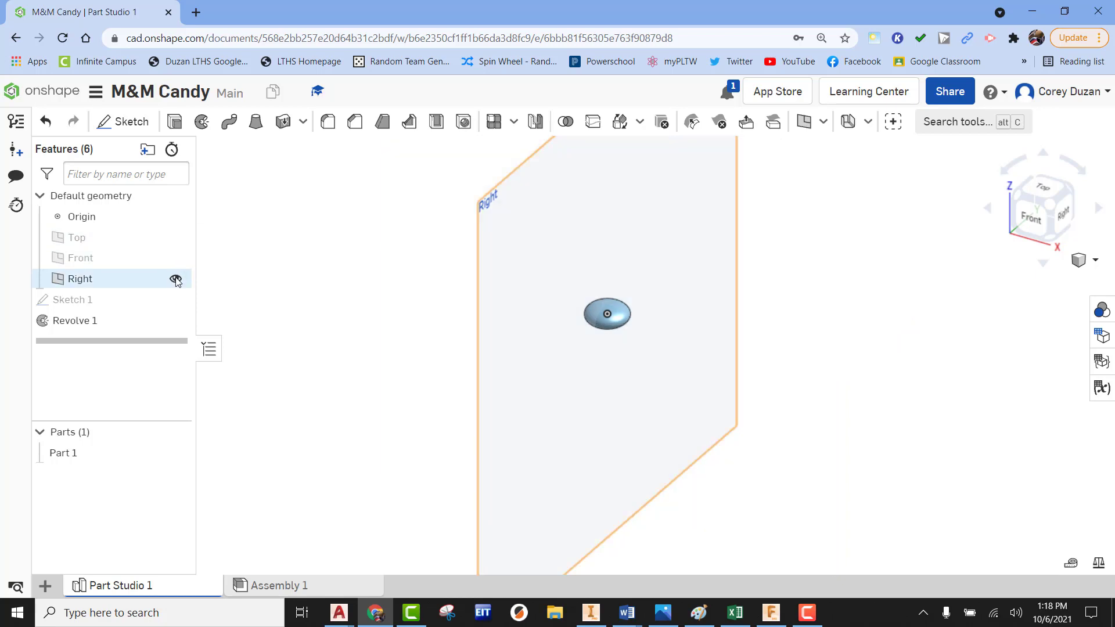
left_click(175, 279)
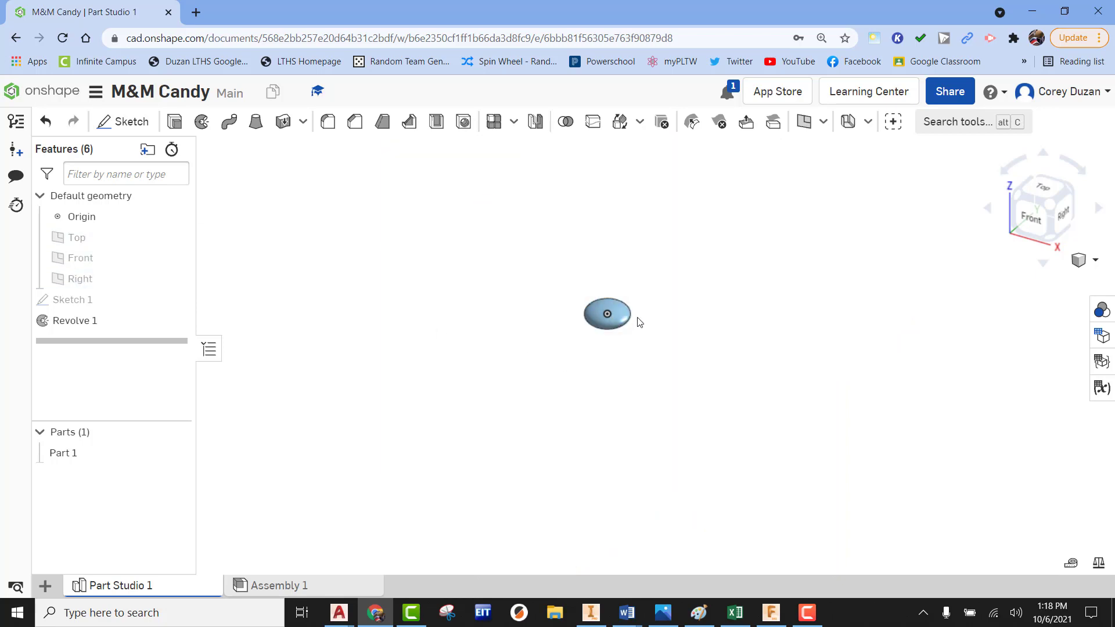
scroll(637, 319, "up", 5)
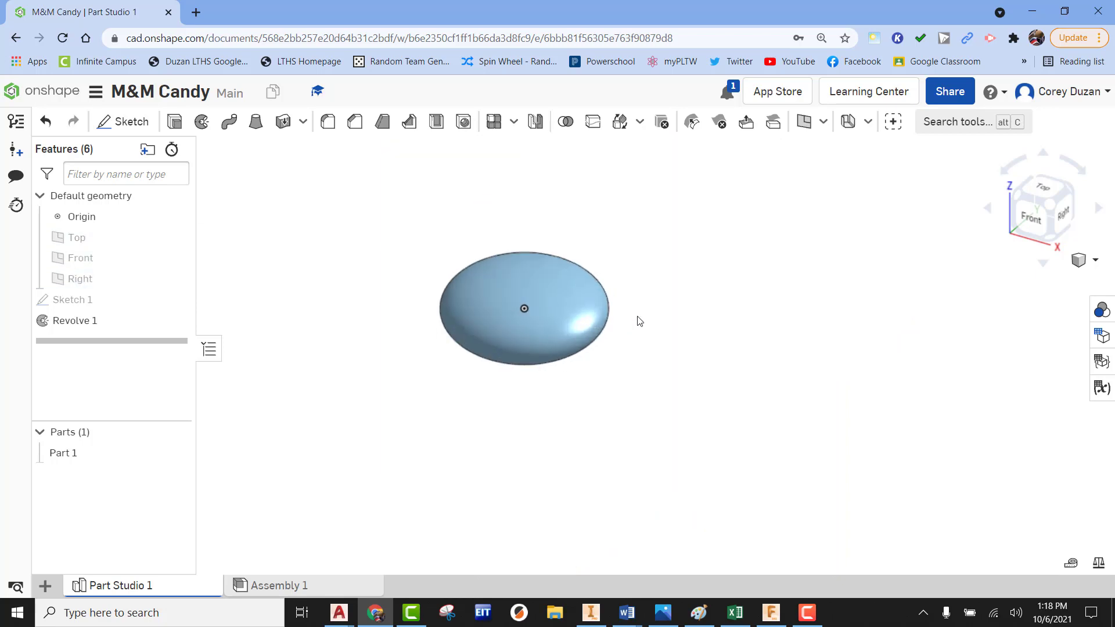
Step: Give Part 1 the green appearance 5FA73D
left_click(1102, 312)
left_click(1009, 184)
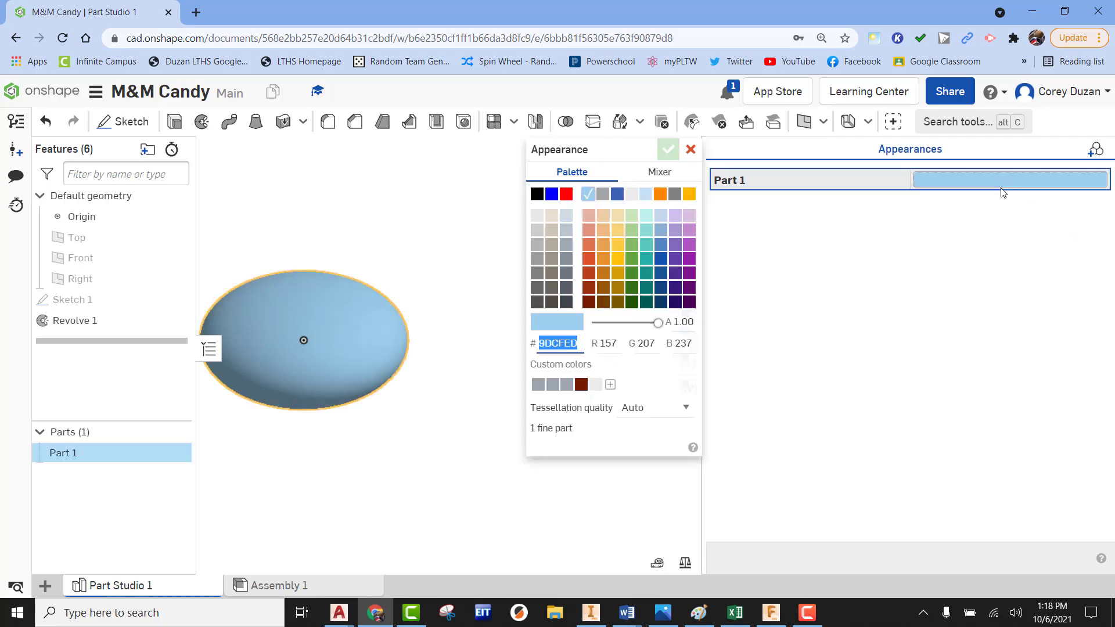
left_click(635, 263)
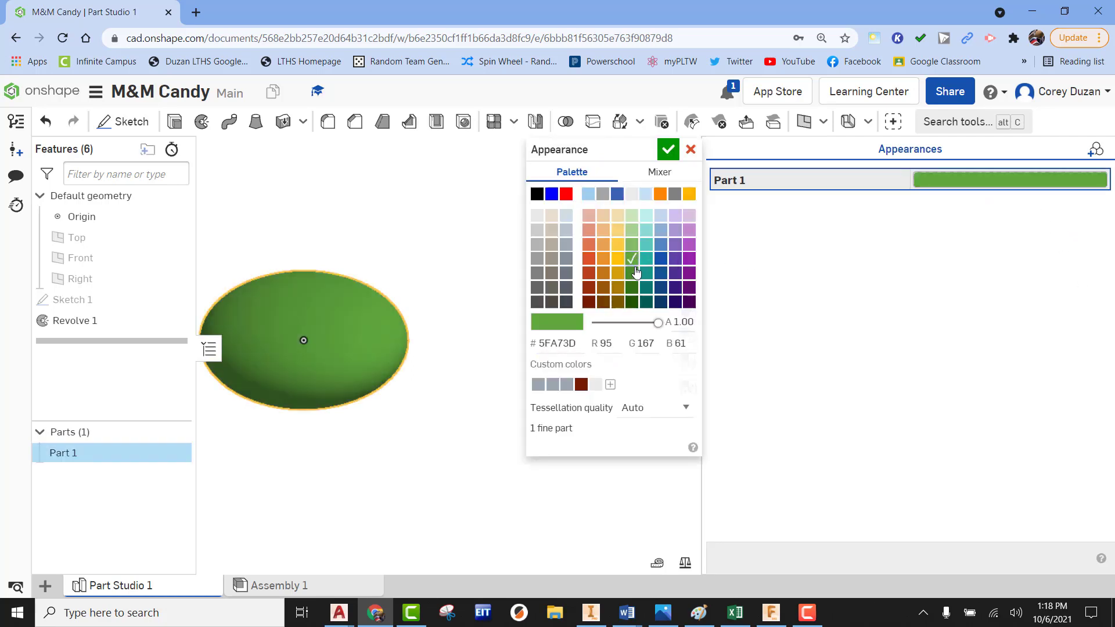
left_click(633, 273)
left_click(634, 258)
left_click(634, 272)
left_click(632, 259)
left_click(669, 150)
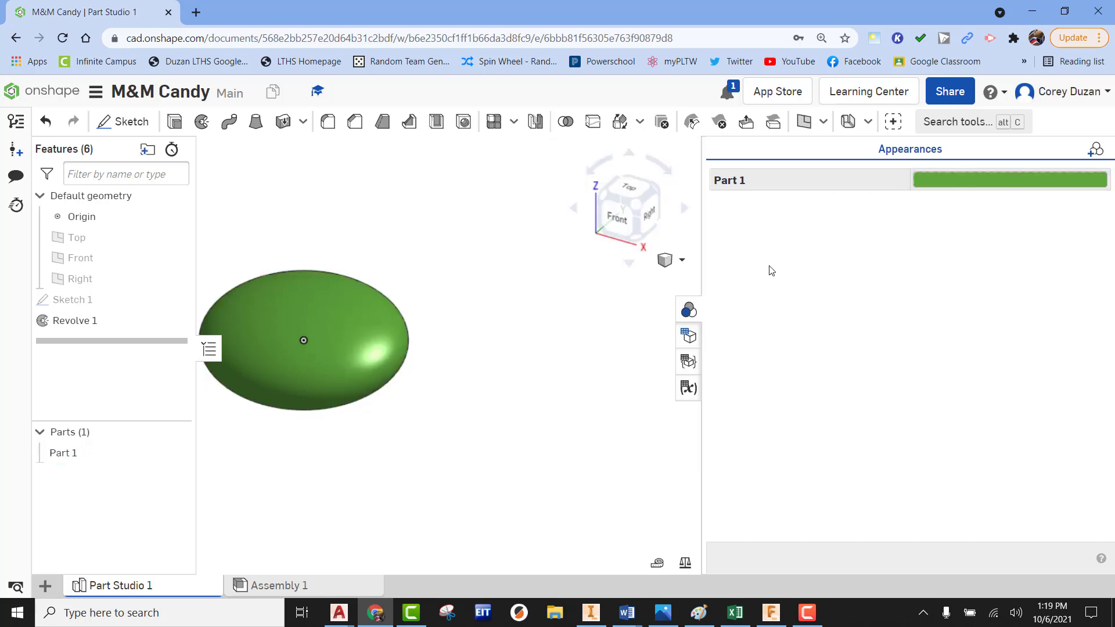
left_click(690, 313)
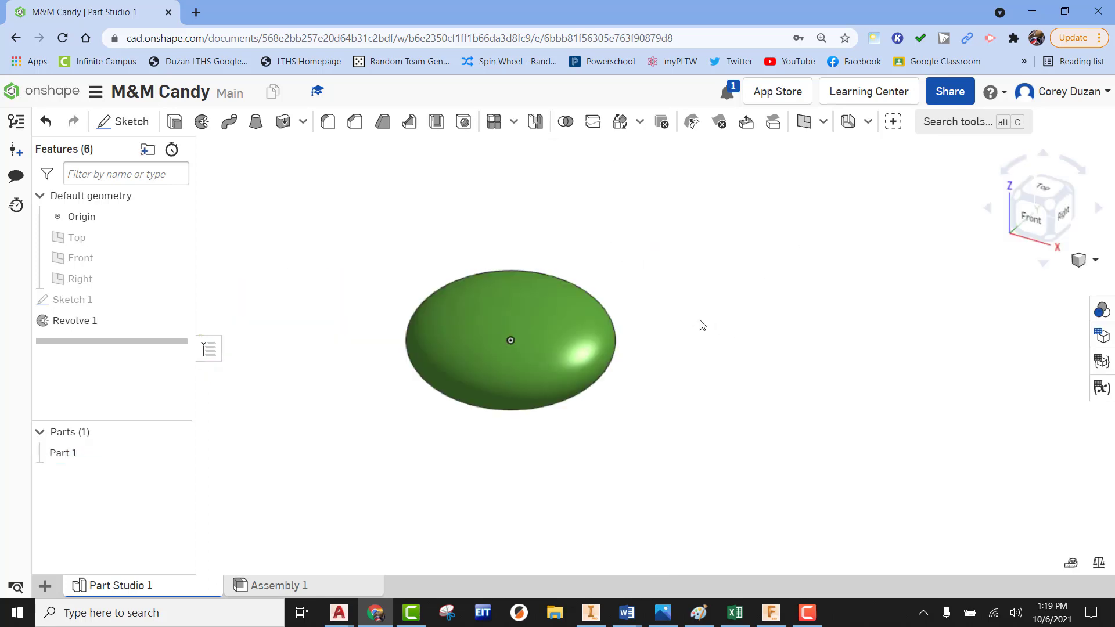
right_click_drag(791, 326, 781, 241)
right_click_drag(773, 278, 771, 312)
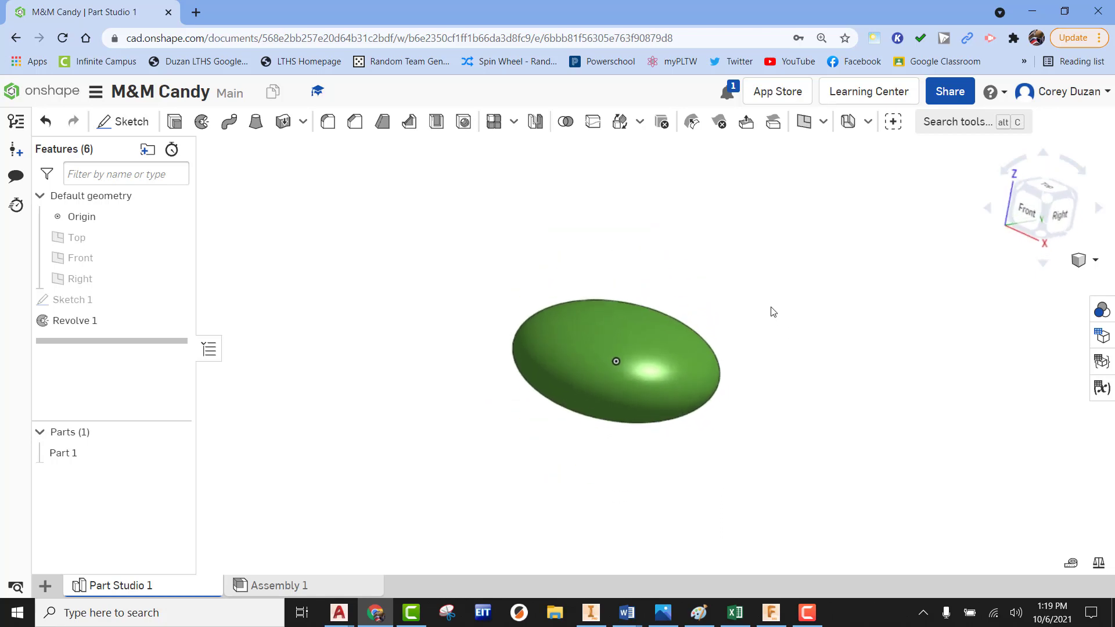
left_click(1050, 202)
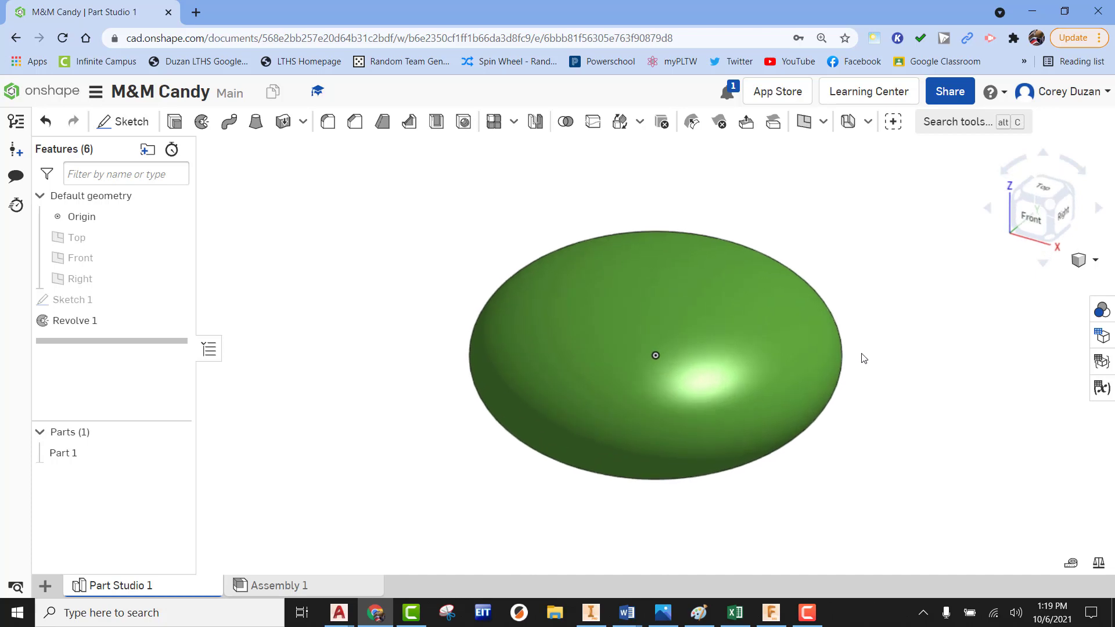